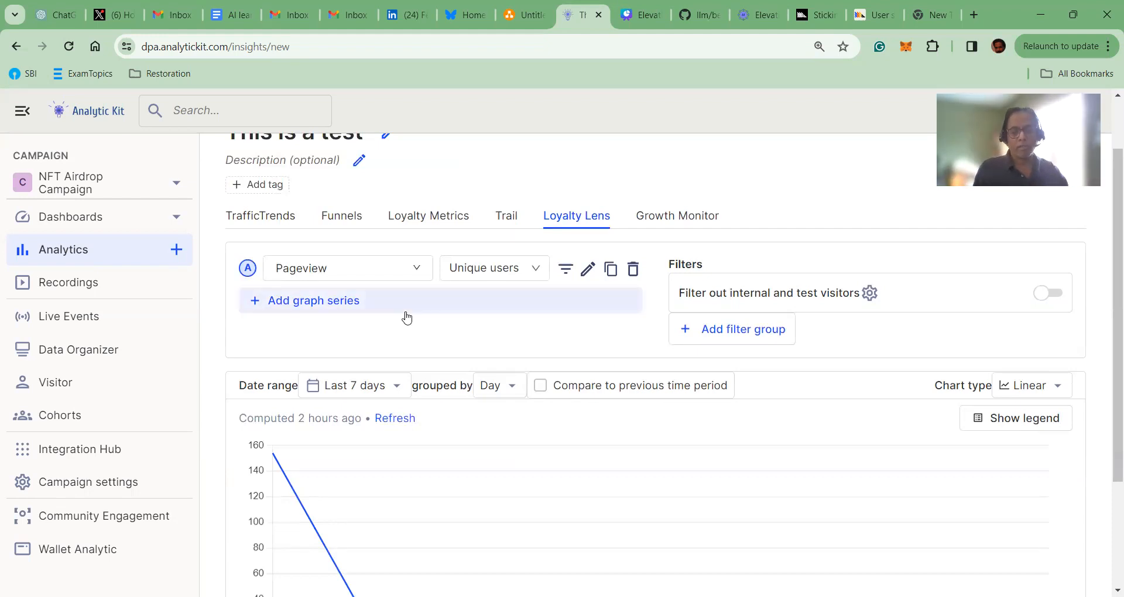
Step: Change the first graph series' event to Autocapture and view its available aggregation options
left_click(409, 271)
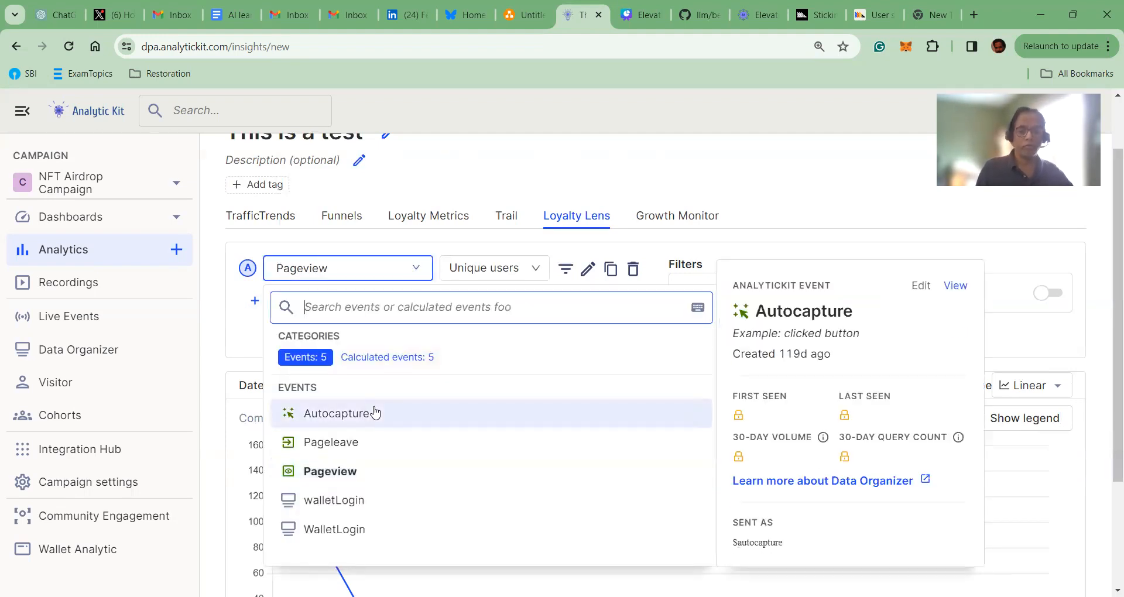
left_click(345, 419)
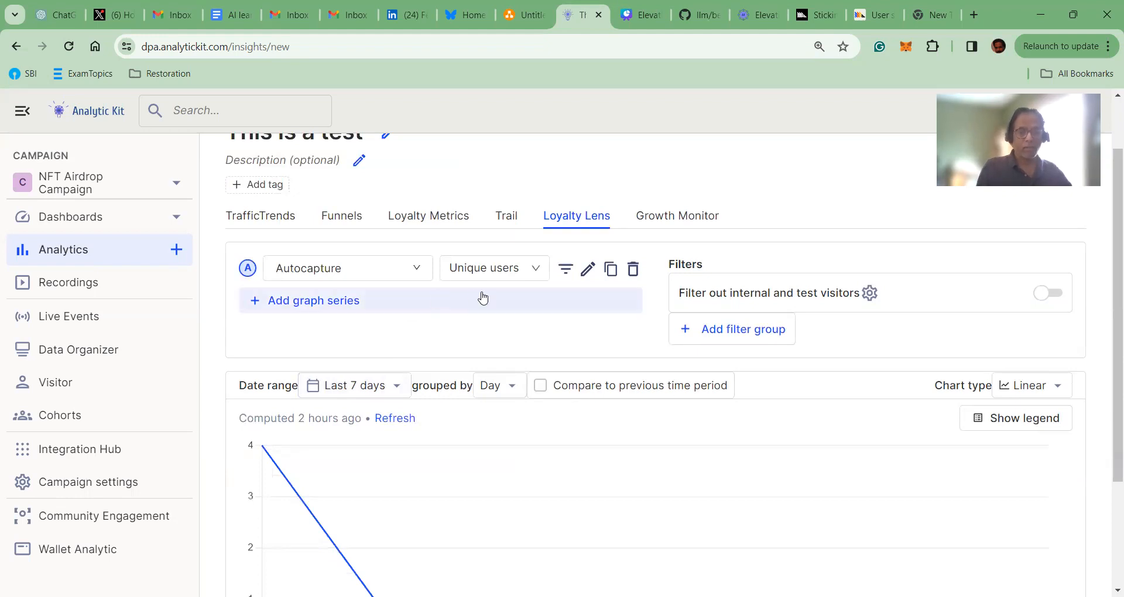
left_click(529, 277)
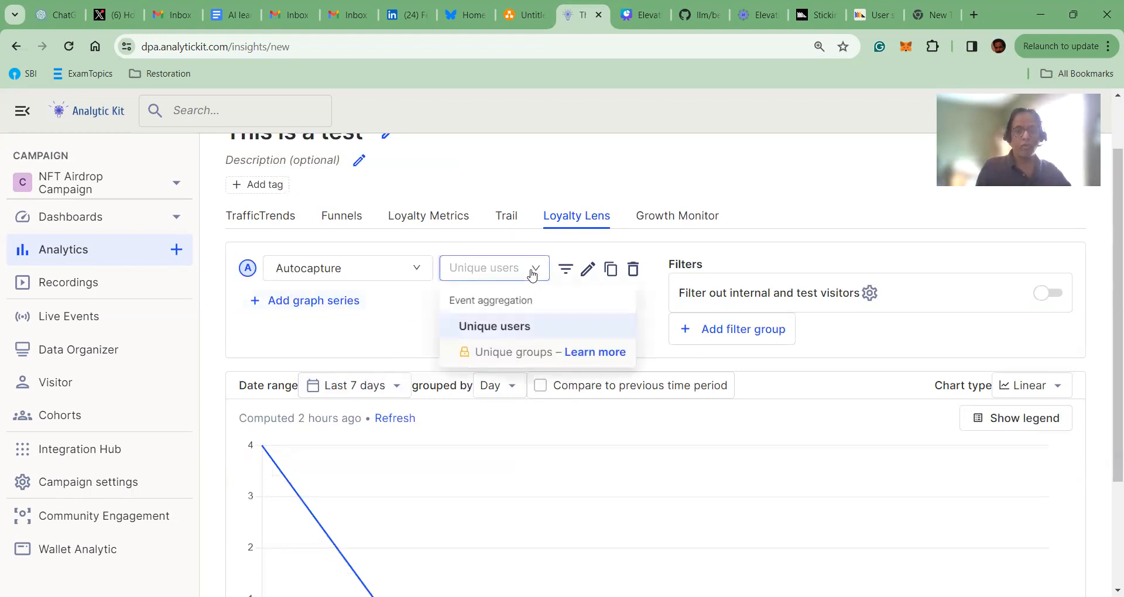
left_click(796, 162)
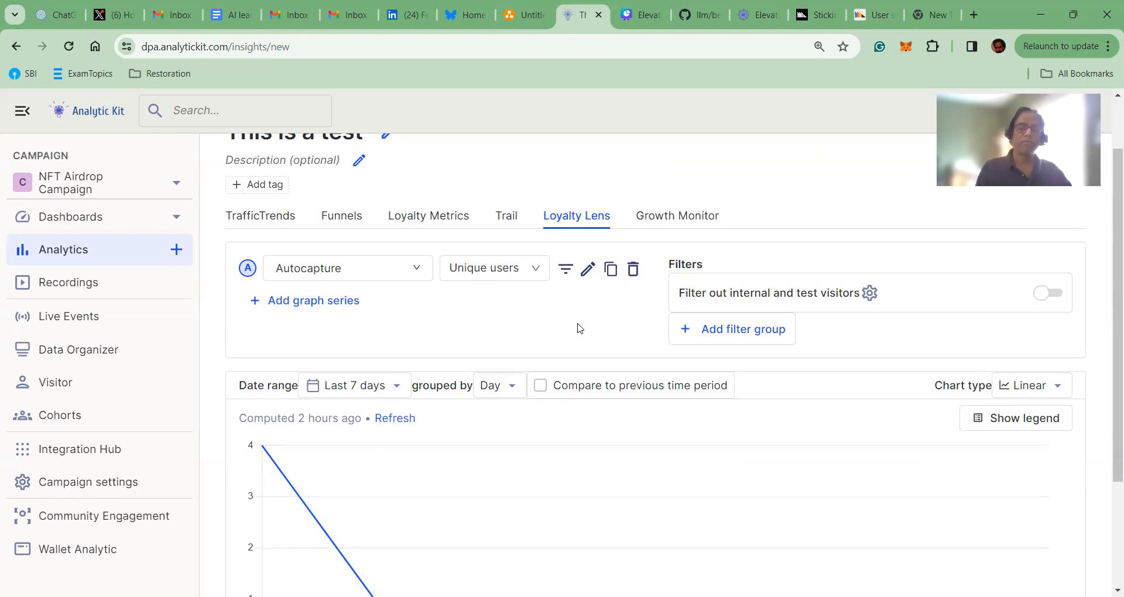
Step: Examine the Autocapture chart and group its data by hour
scroll(579, 327, "down", 3)
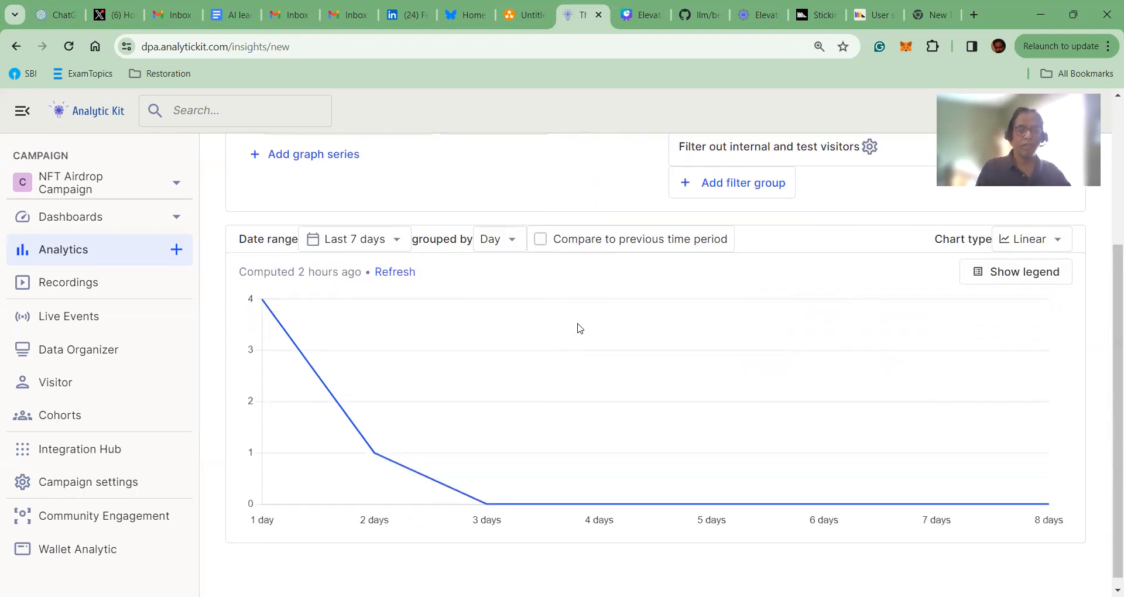
scroll(579, 328, "up", 3)
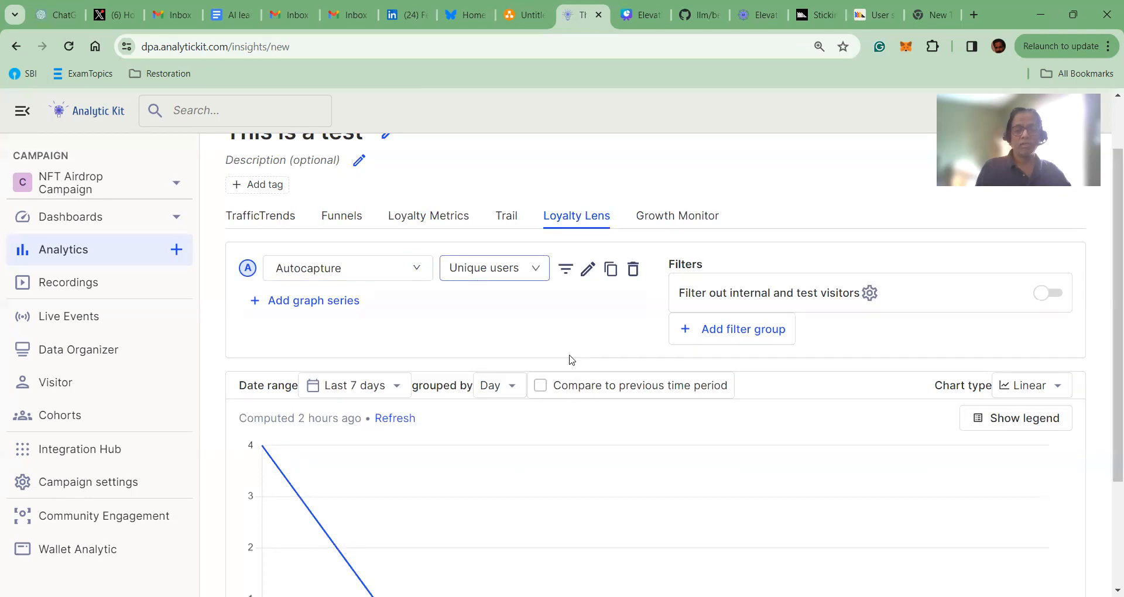
scroll(572, 359, "down", 2)
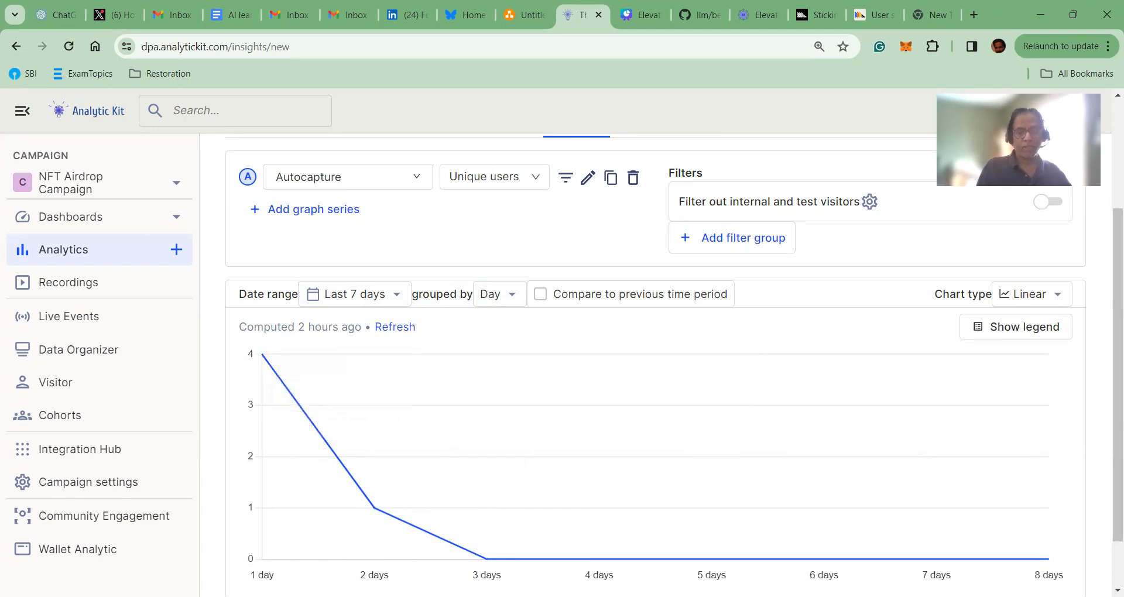
mouse_move(261, 571)
left_click(516, 297)
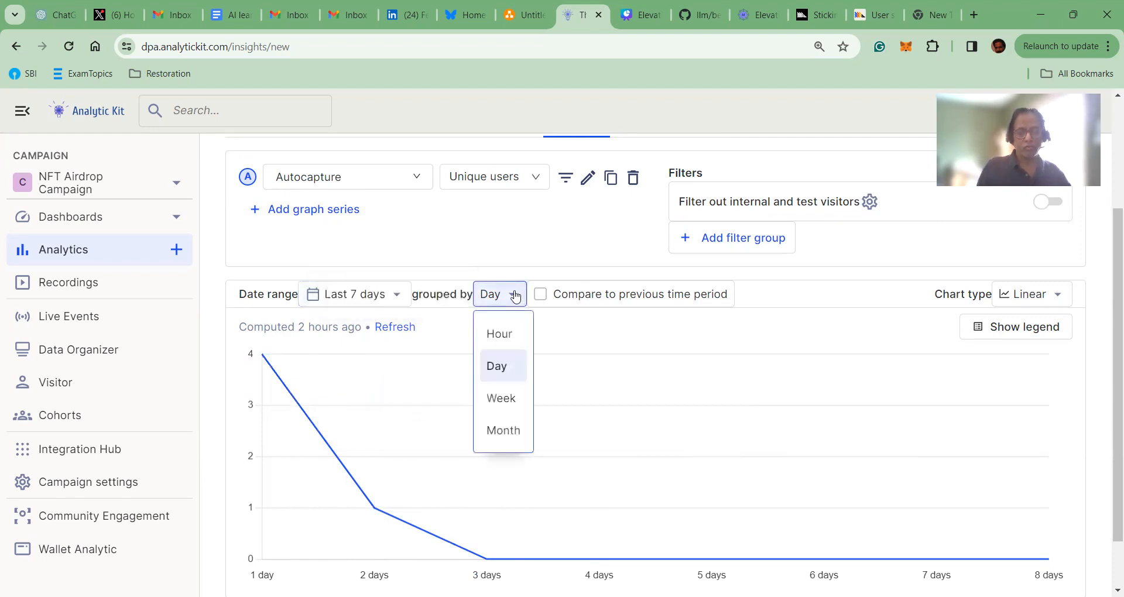
left_click(499, 333)
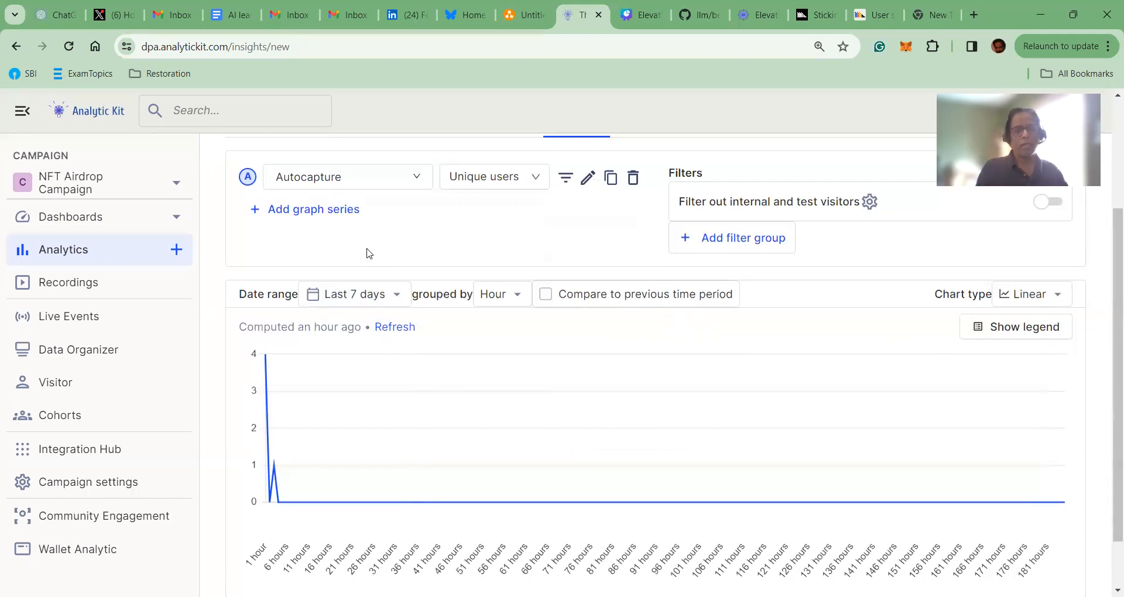
Step: Add a second graph series that tracks the Pageview event
scroll(368, 250, "up", 1)
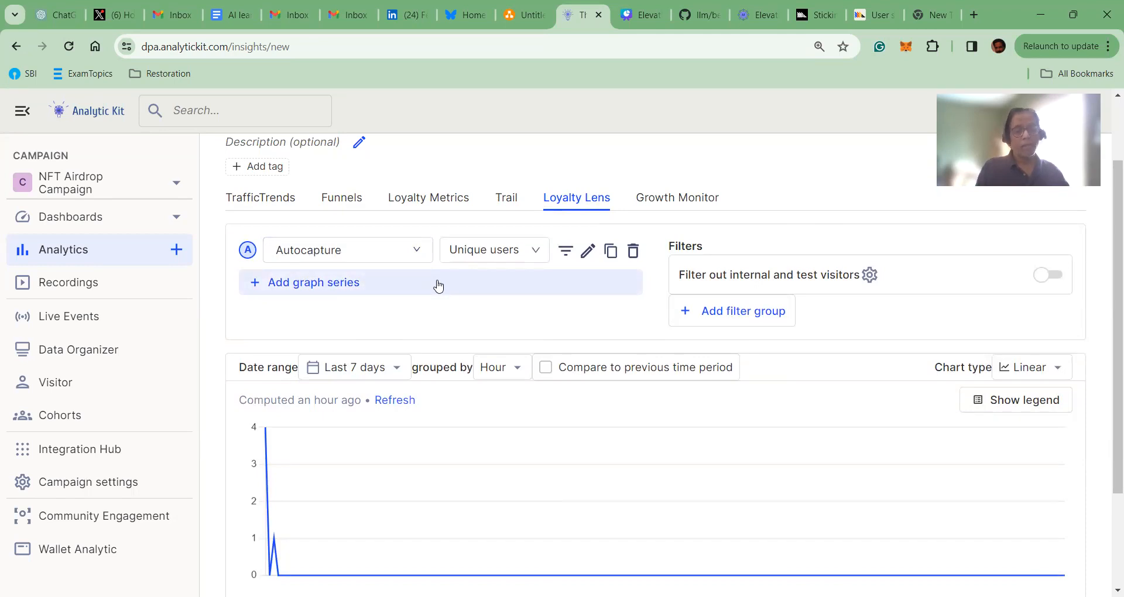
left_click(309, 286)
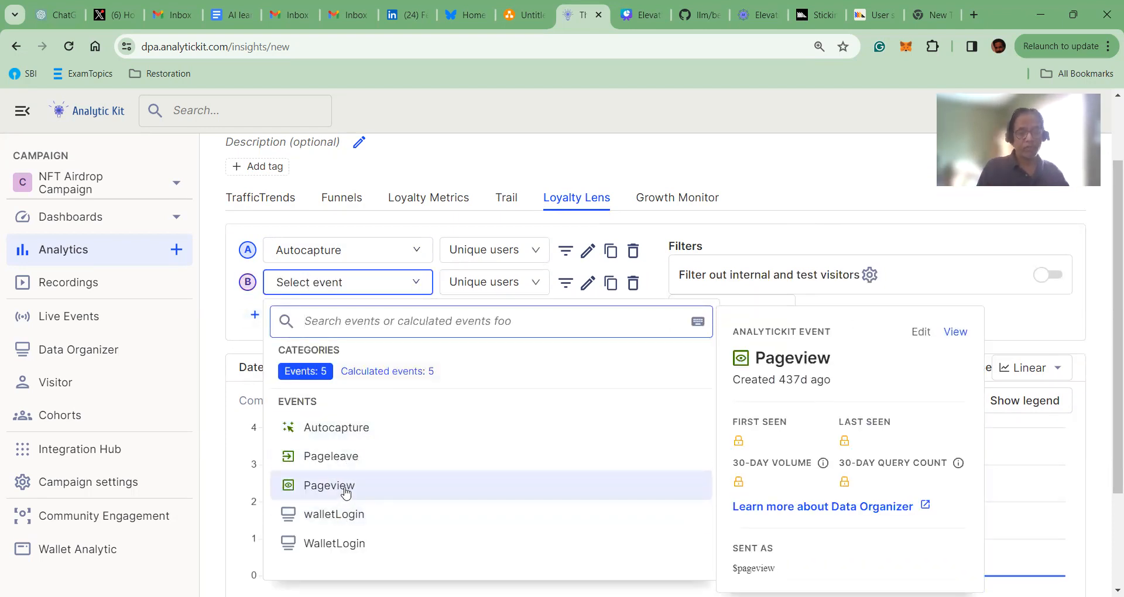
left_click(346, 493)
scroll(377, 490, "down", 1)
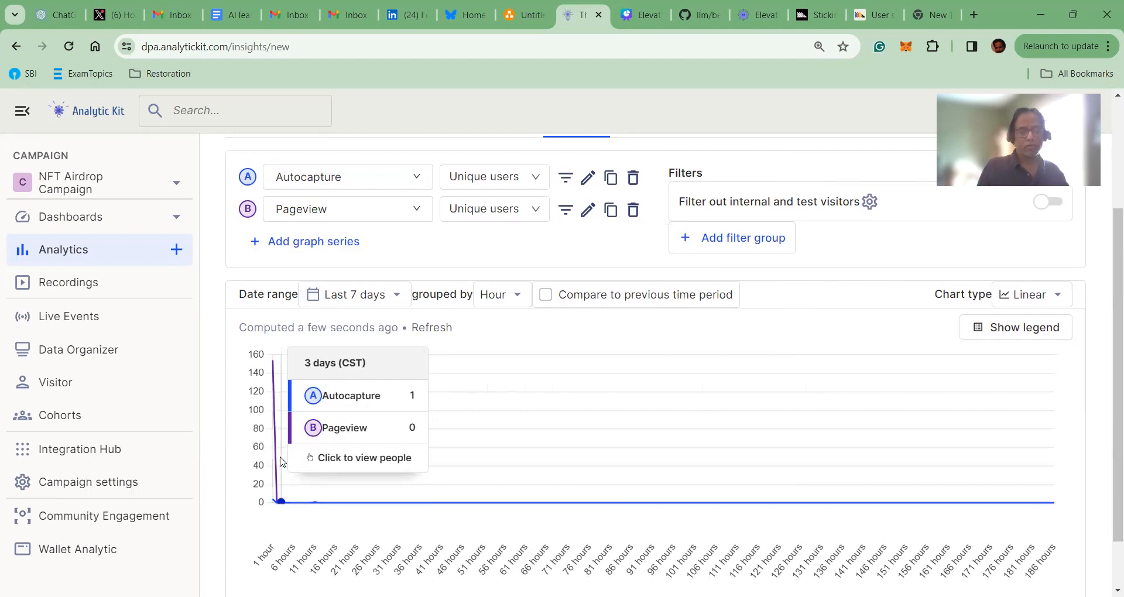
Step: Group the chart by week and set its date range to Last 30 days
left_click(500, 295)
left_click(503, 397)
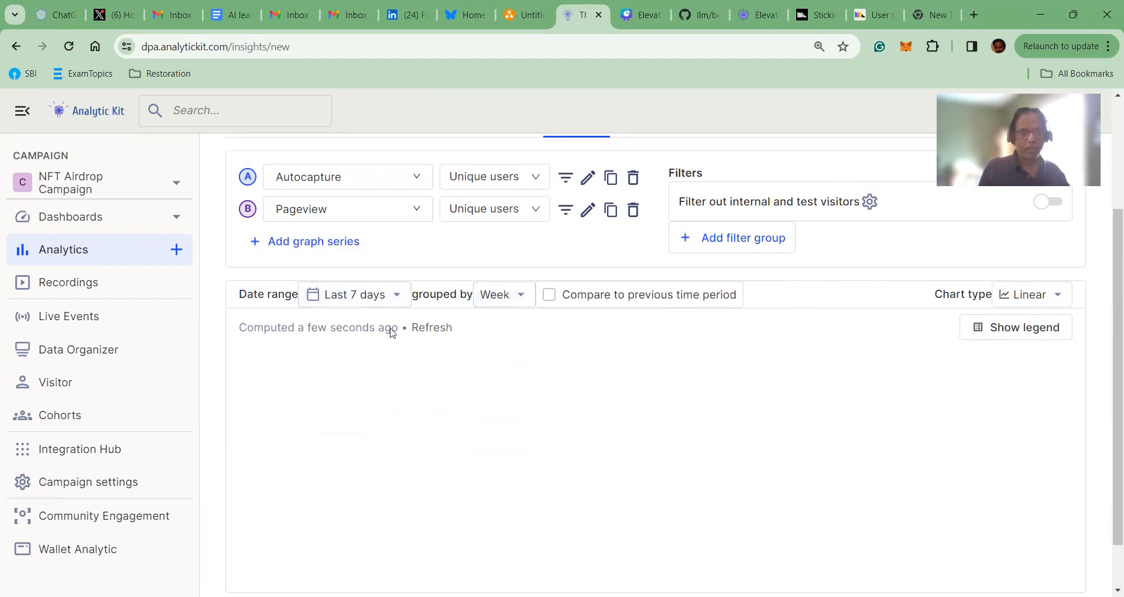
left_click(394, 296)
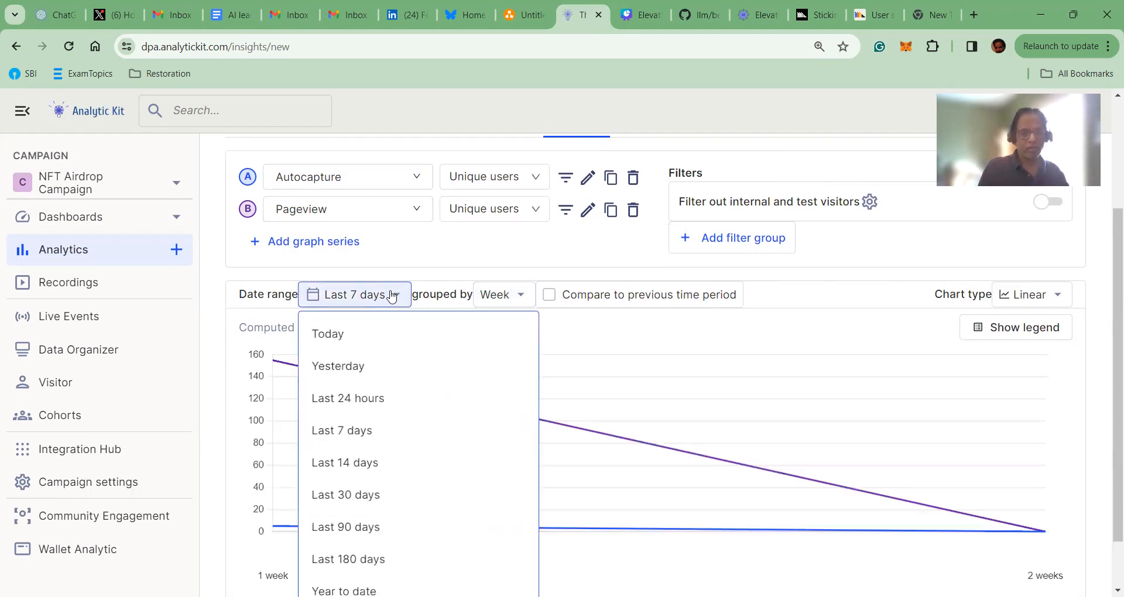
left_click(355, 496)
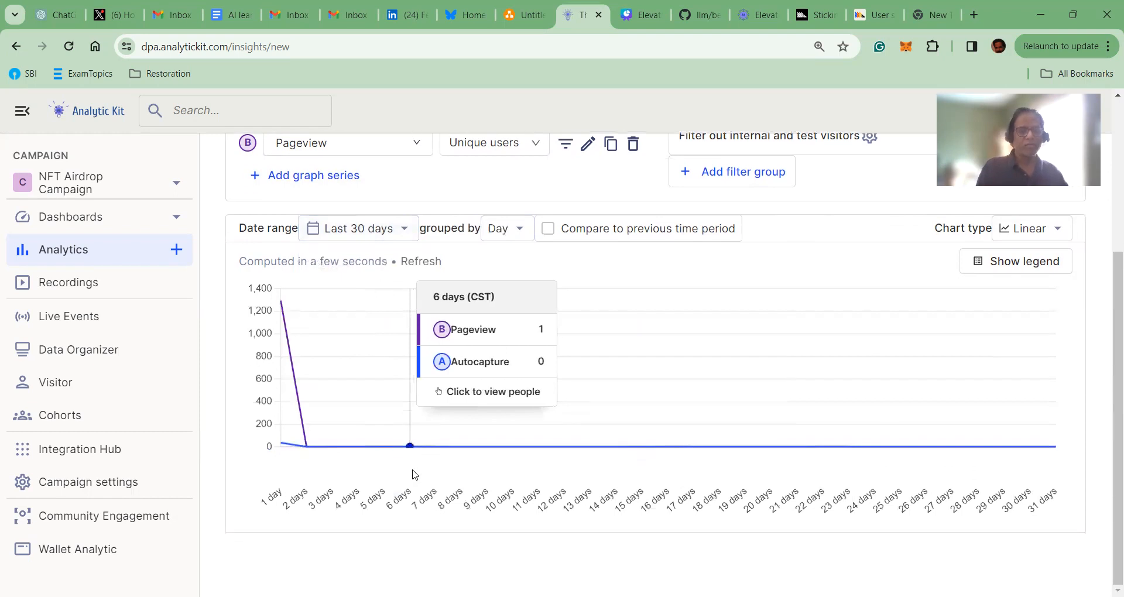
Step: Examine the 30-day chart's early data points and regroup the chart by week
mouse_move(285, 305)
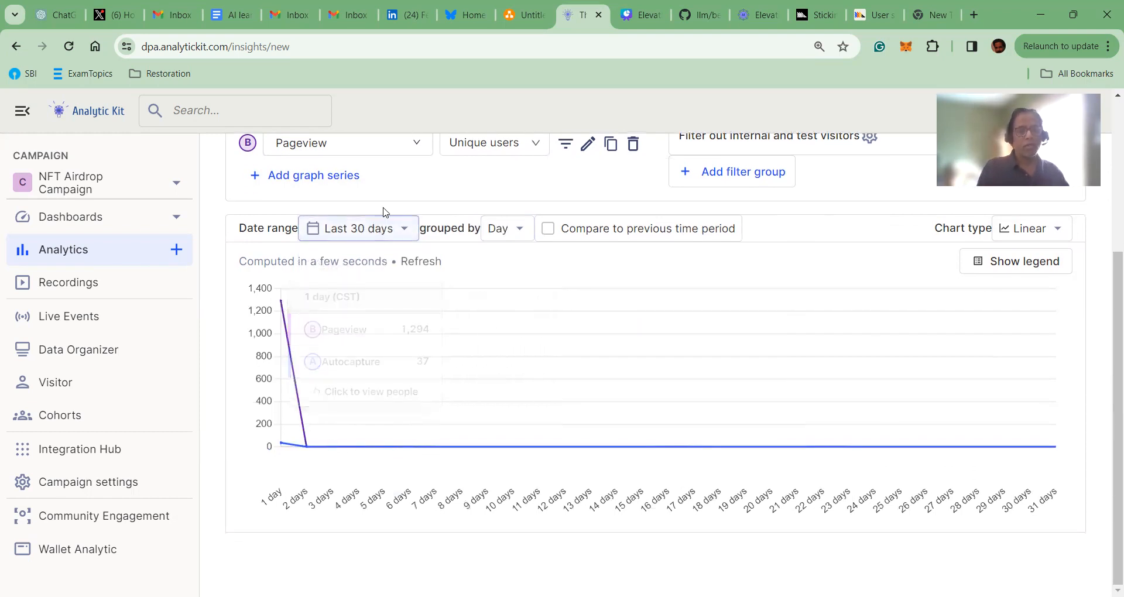
scroll(384, 220, "up", 1)
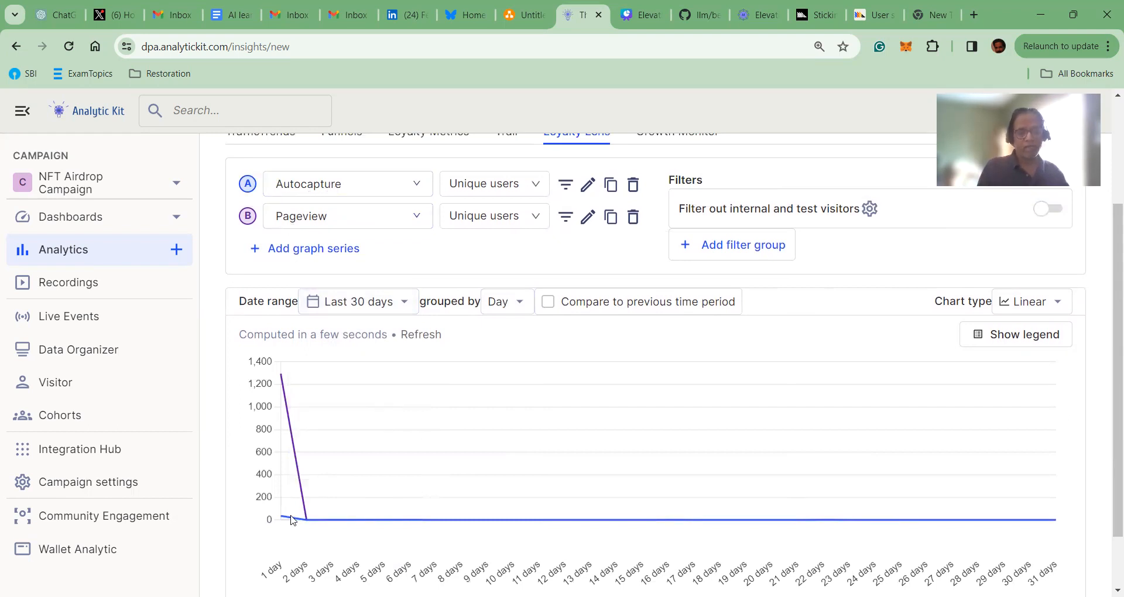
mouse_move(278, 415)
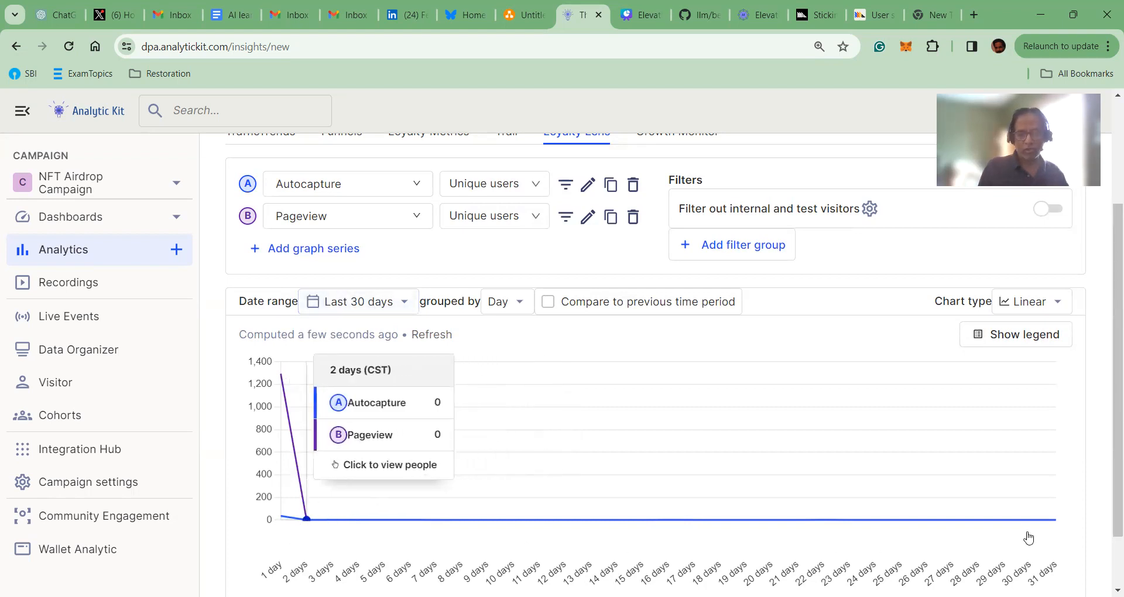
left_click(523, 304)
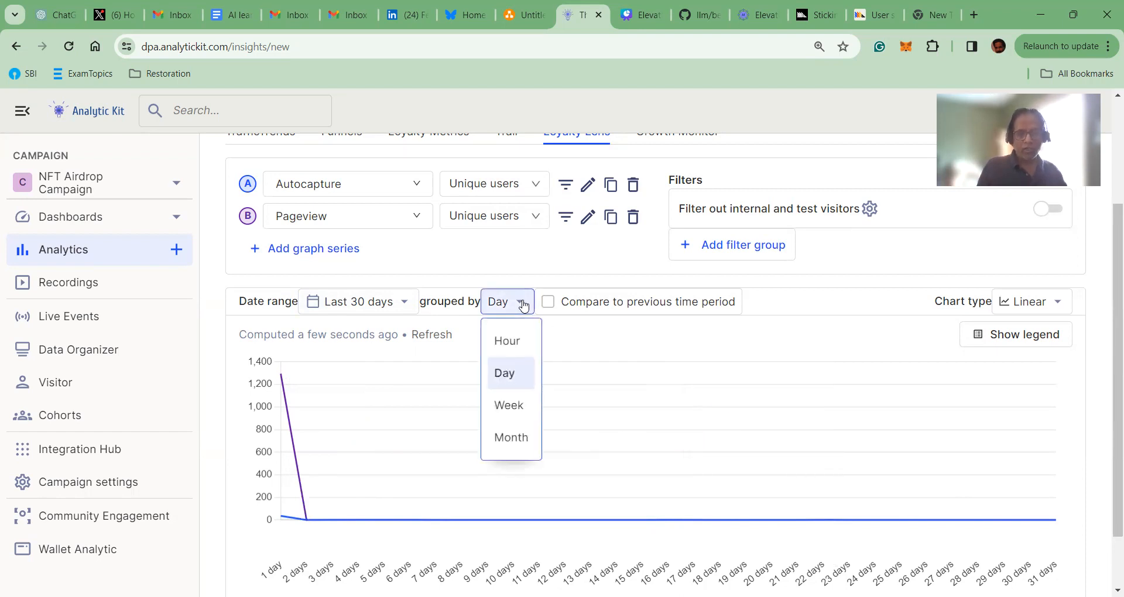
left_click(507, 406)
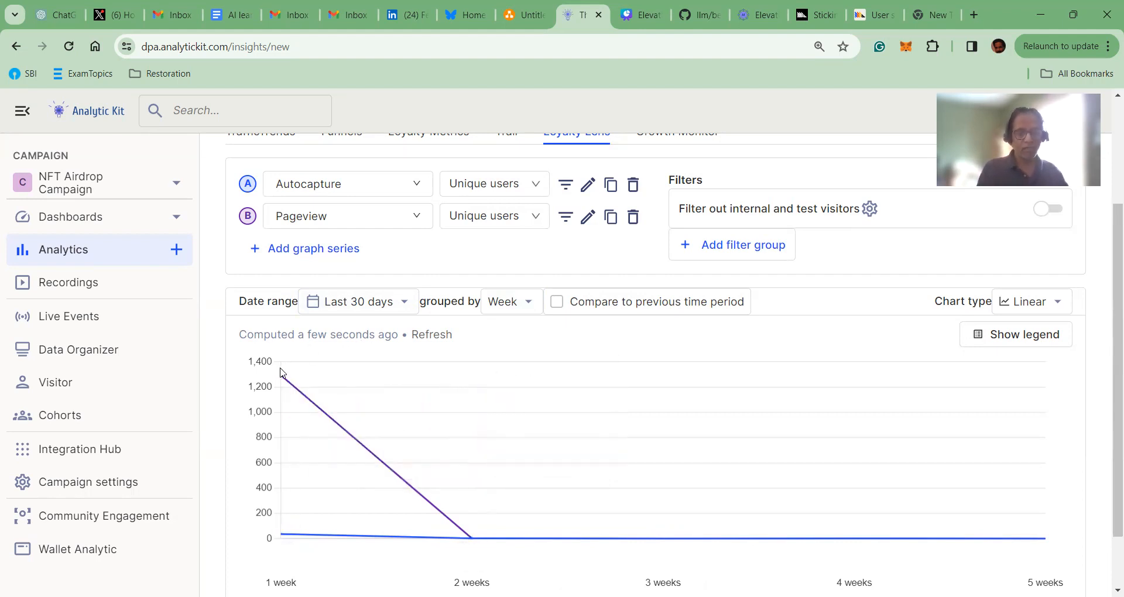
Step: Open the visitors behind the 2 weeks data point and examine the first visitor's full list of properties
mouse_move(472, 539)
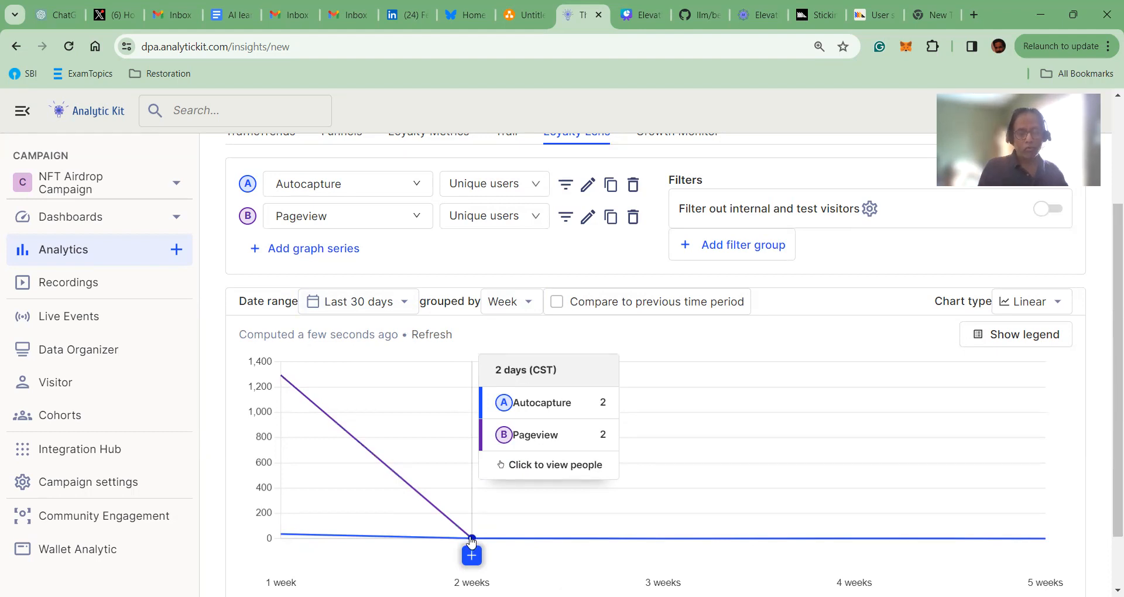
left_click(471, 539)
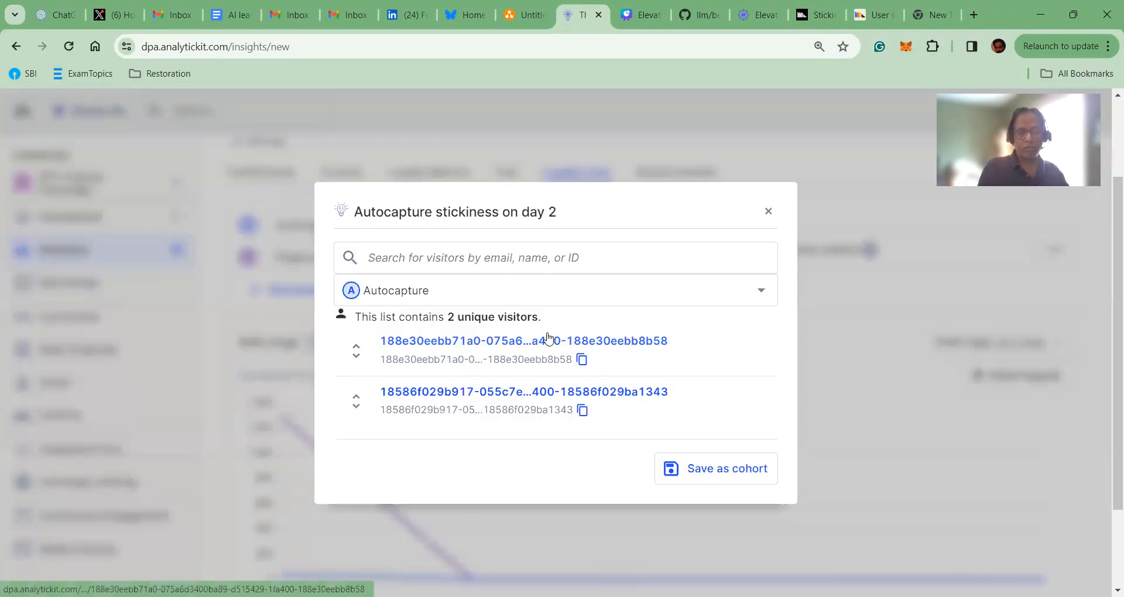
left_click(351, 353)
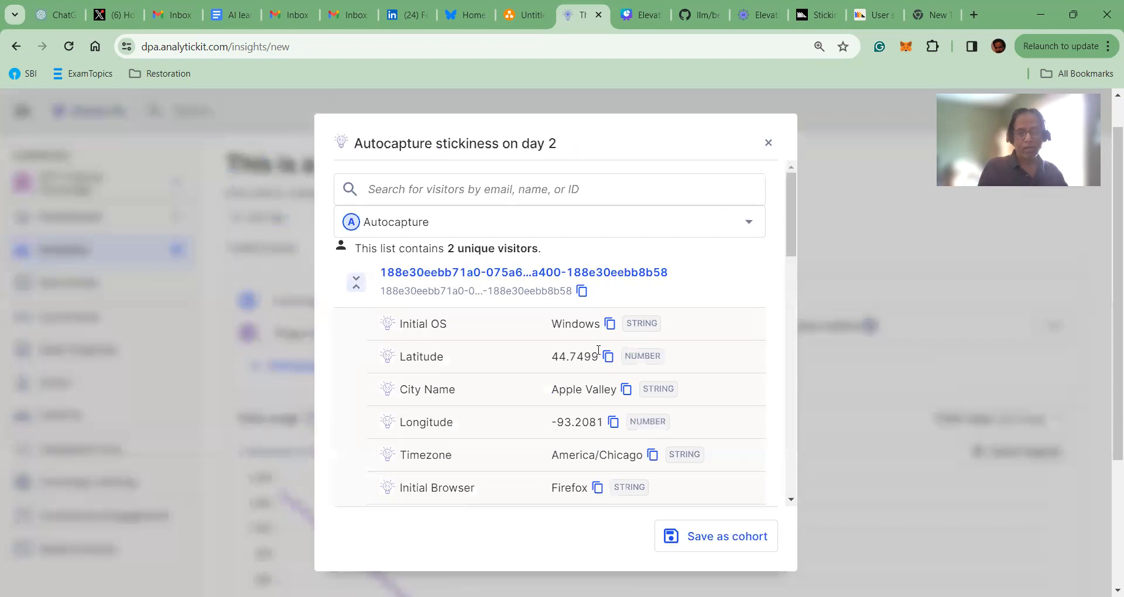
scroll(598, 350, "down", 1)
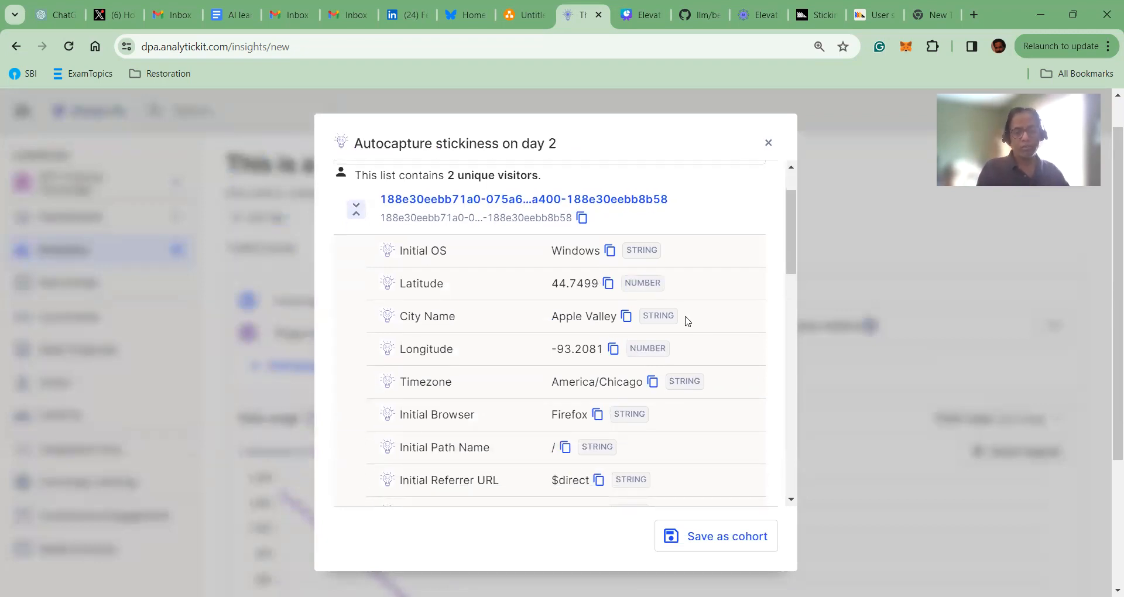
scroll(686, 321, "down", 4)
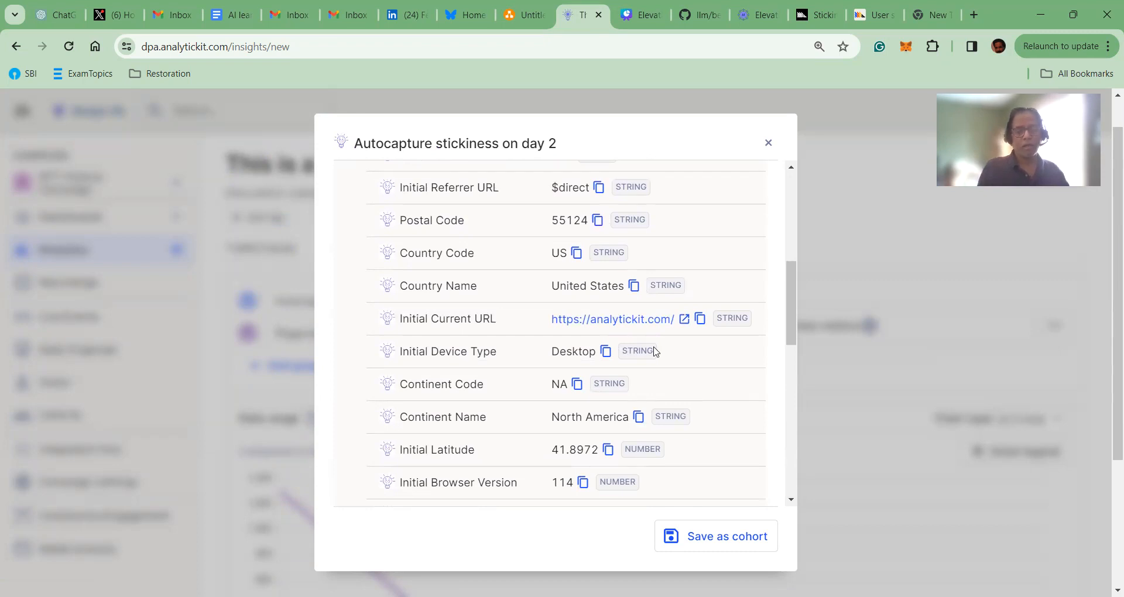
scroll(654, 351, "down", 5)
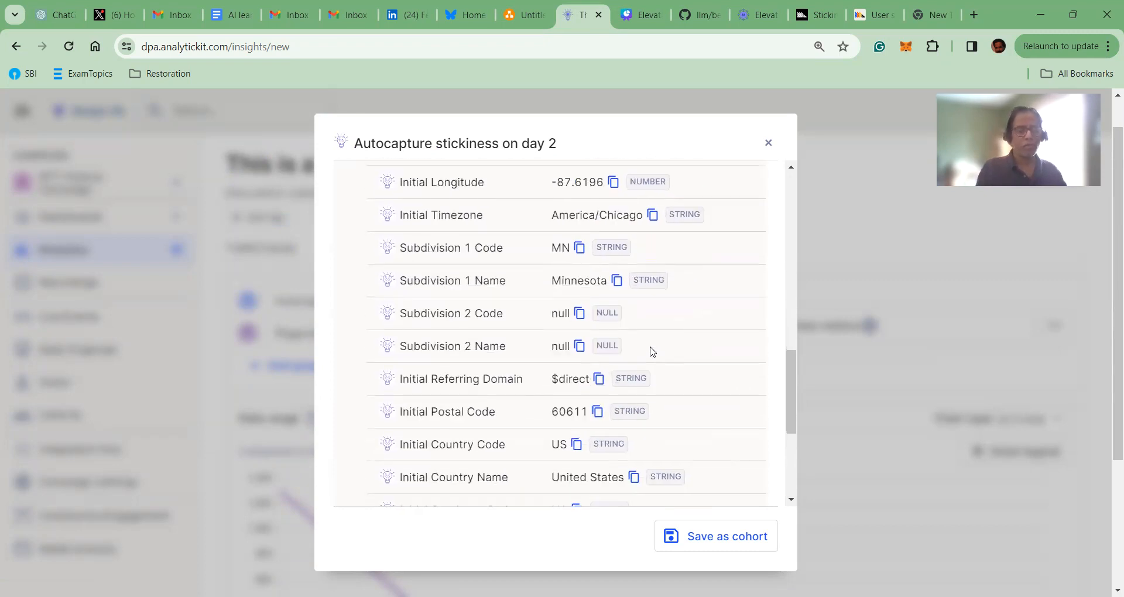
scroll(653, 351, "down", 4)
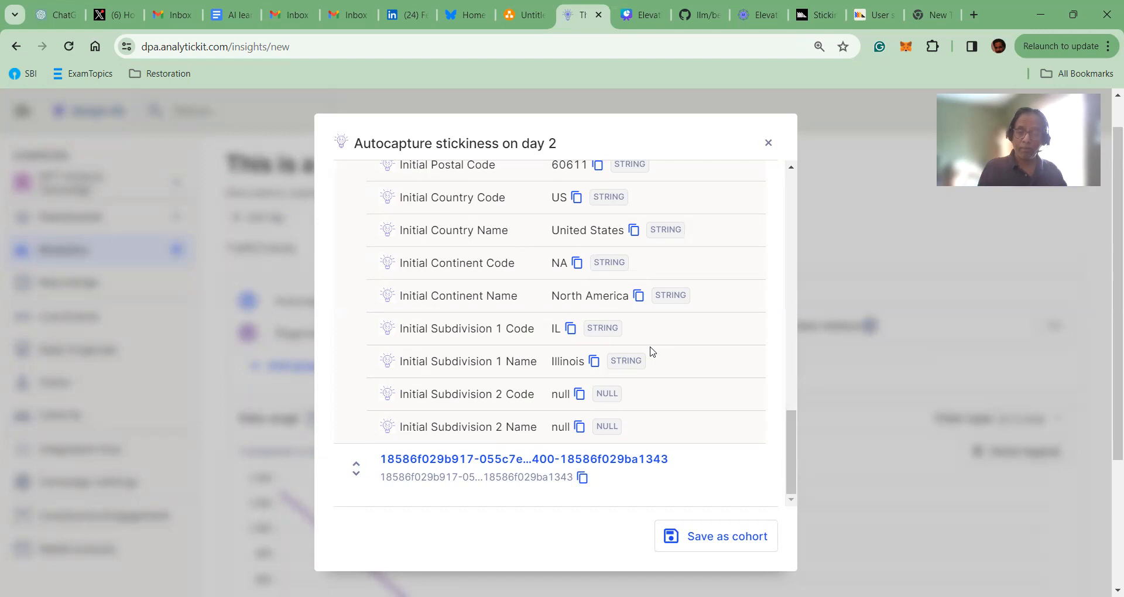
Step: Save the listed Autocapture visitors as a new cohort named test_cohort
left_click(718, 537)
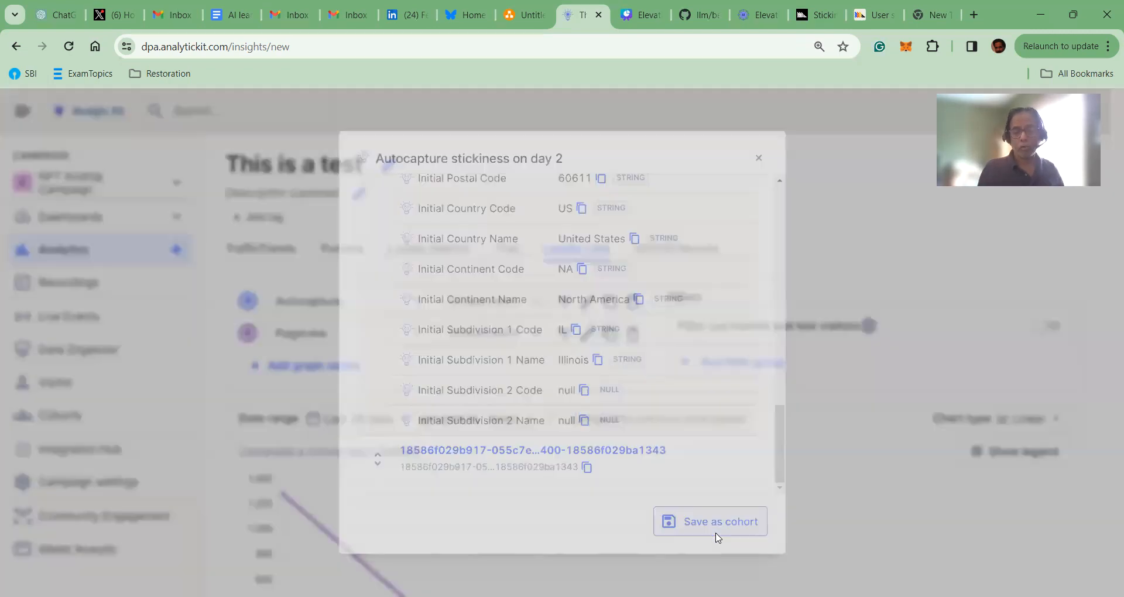
left_click(410, 241)
type("test_")
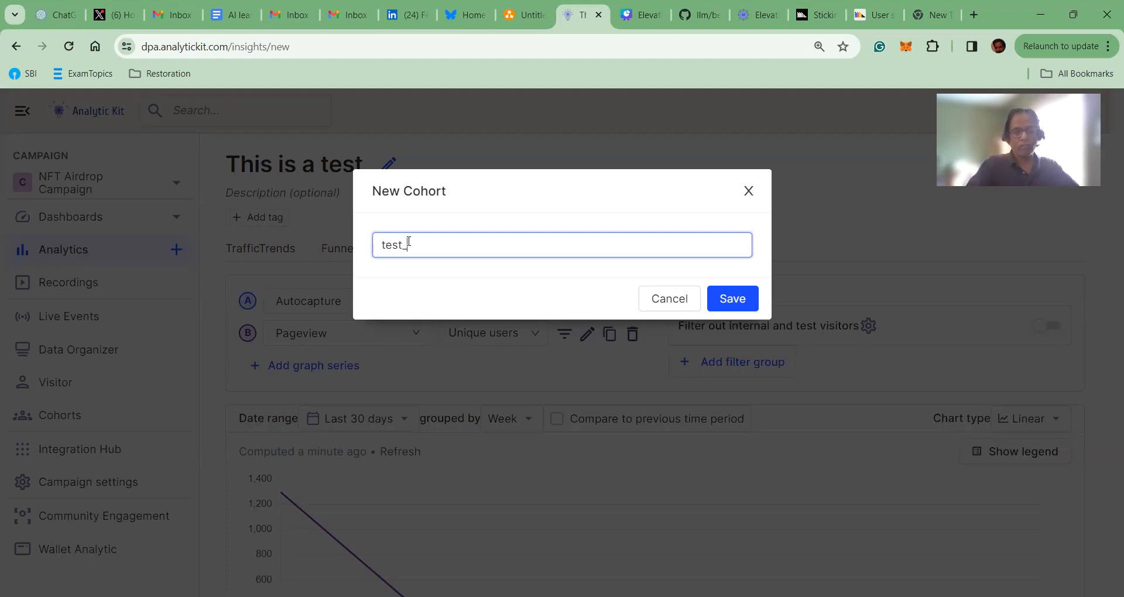
type("chort")
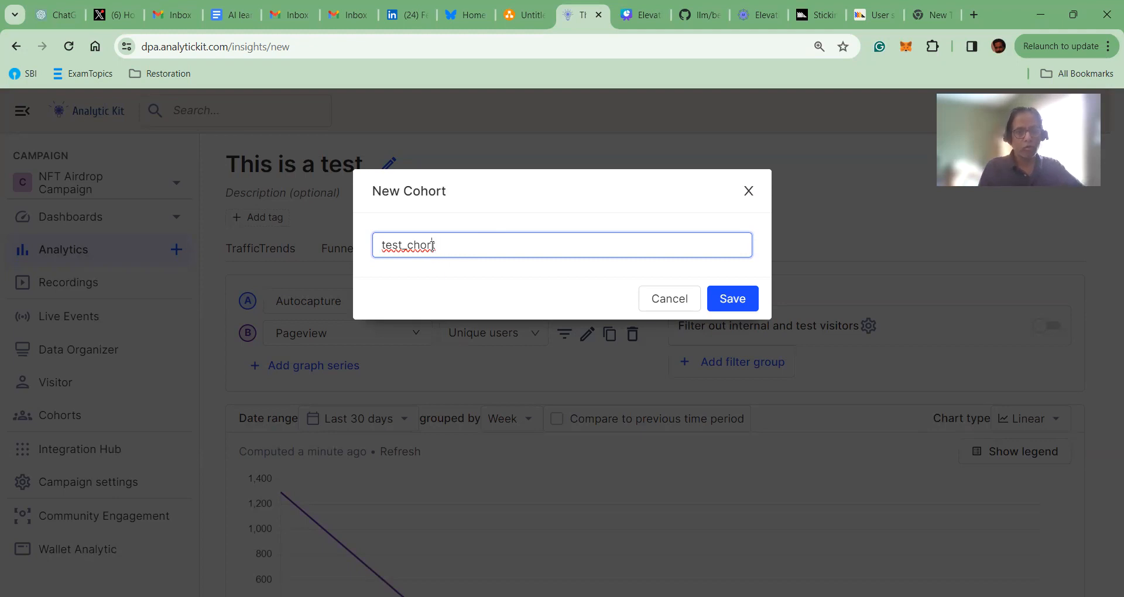
key("BackSpace")
key("BackSpace")
key("BackSpace")
key("BackSpace")
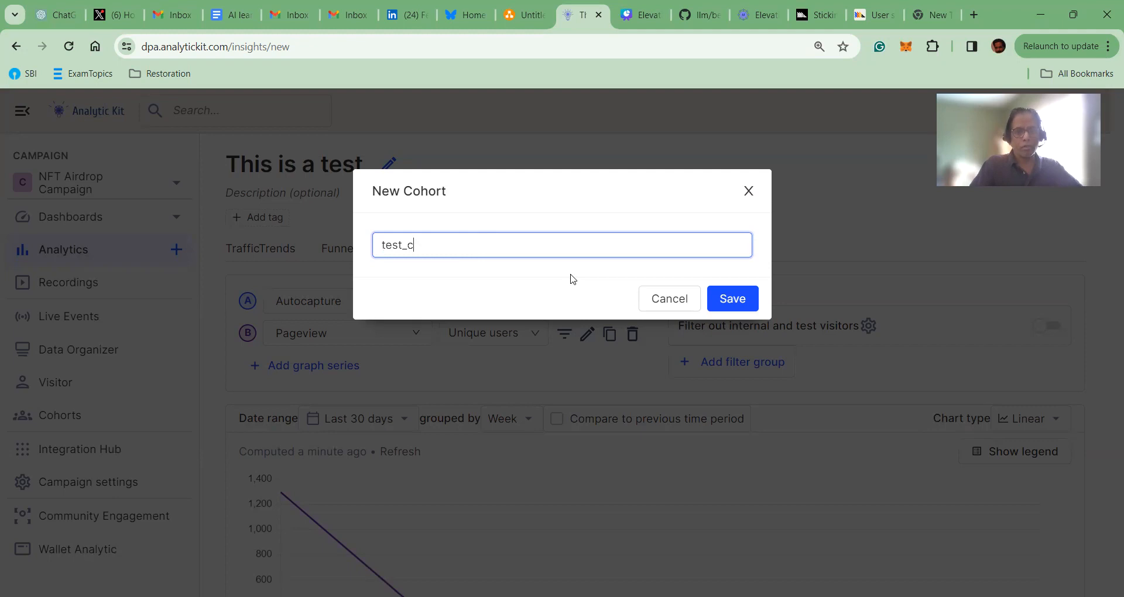
type("ohort")
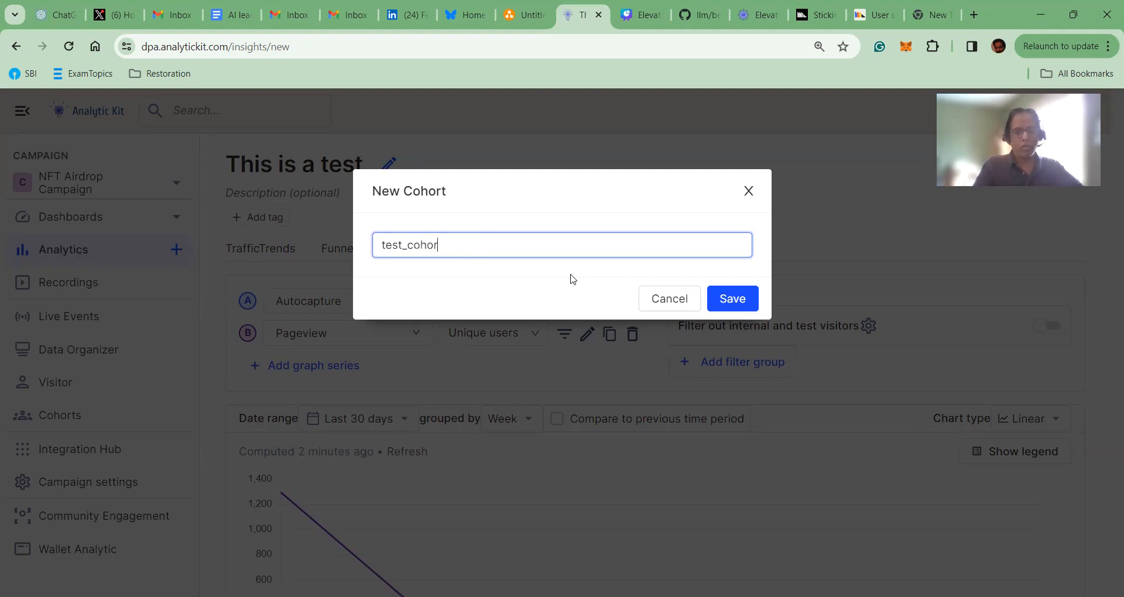
left_click(732, 301)
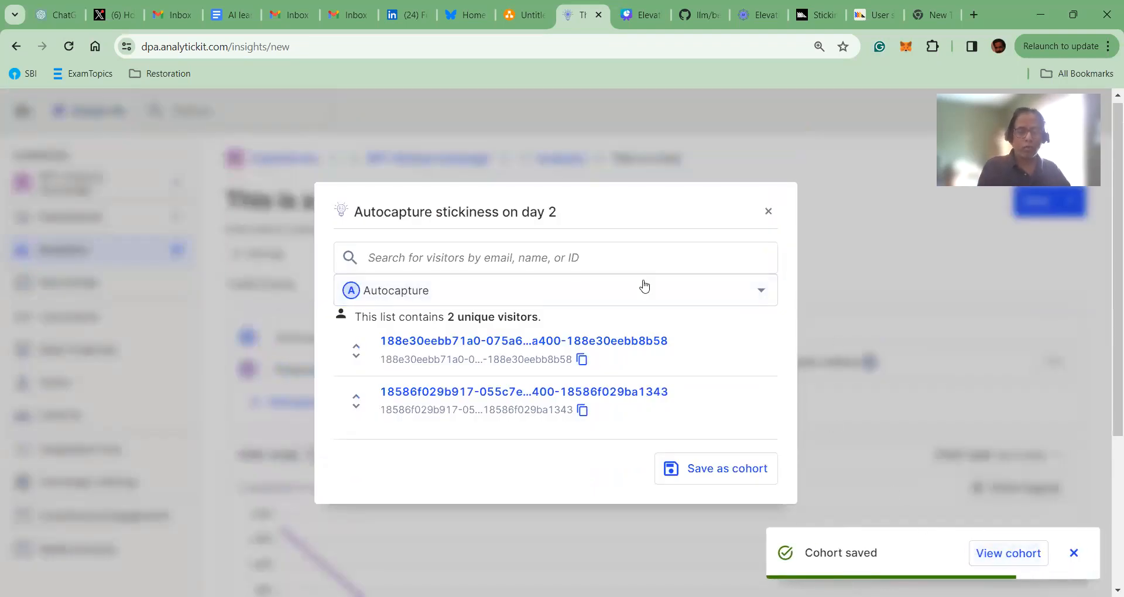
Step: Close the day 2 visitor list and leave the unsaved insight for the Analytics overview, discarding its changes
left_click(1073, 552)
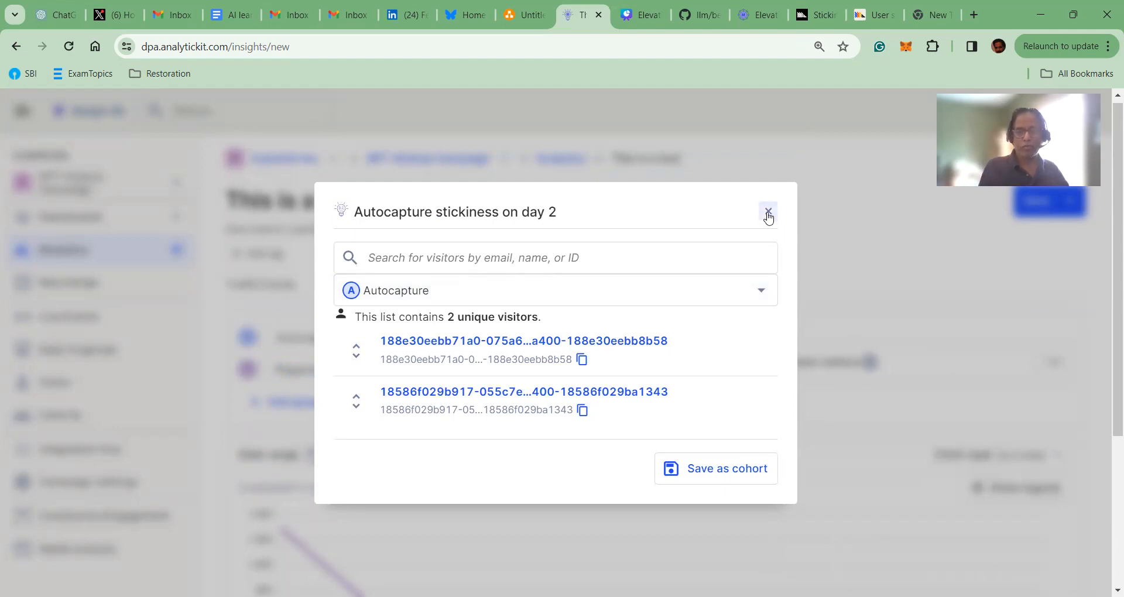
left_click(768, 211)
left_click(45, 252)
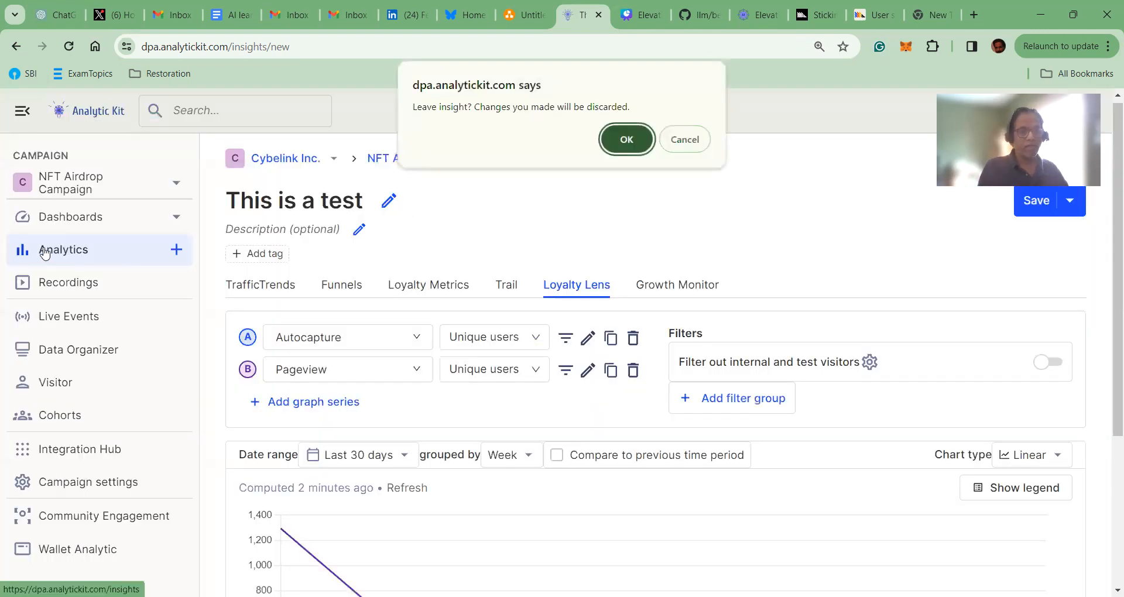
left_click(687, 140)
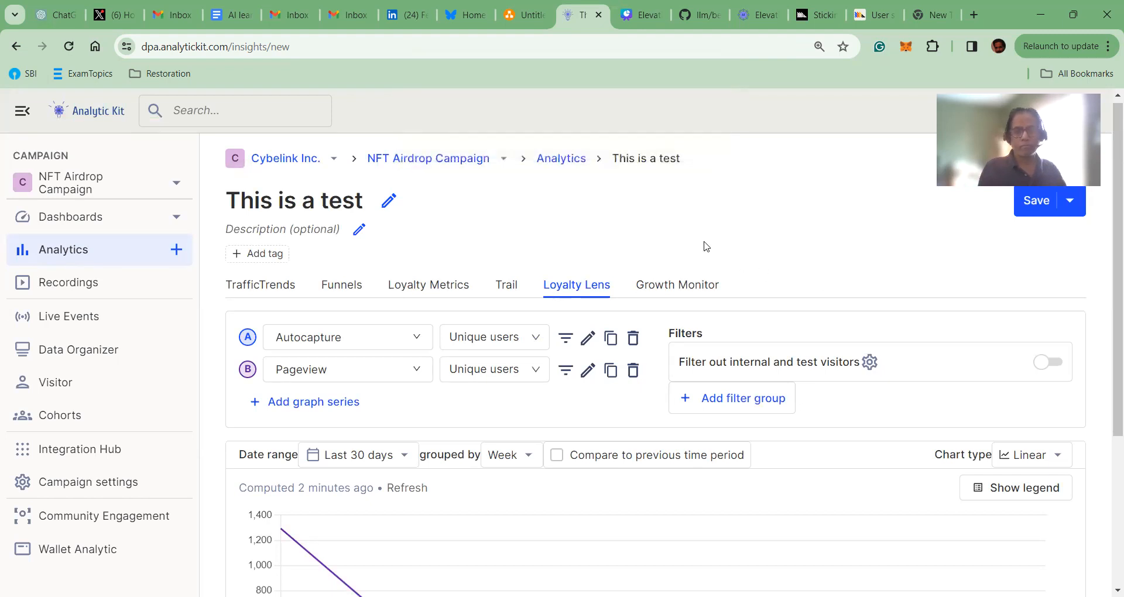
left_click(66, 256)
left_click(626, 141)
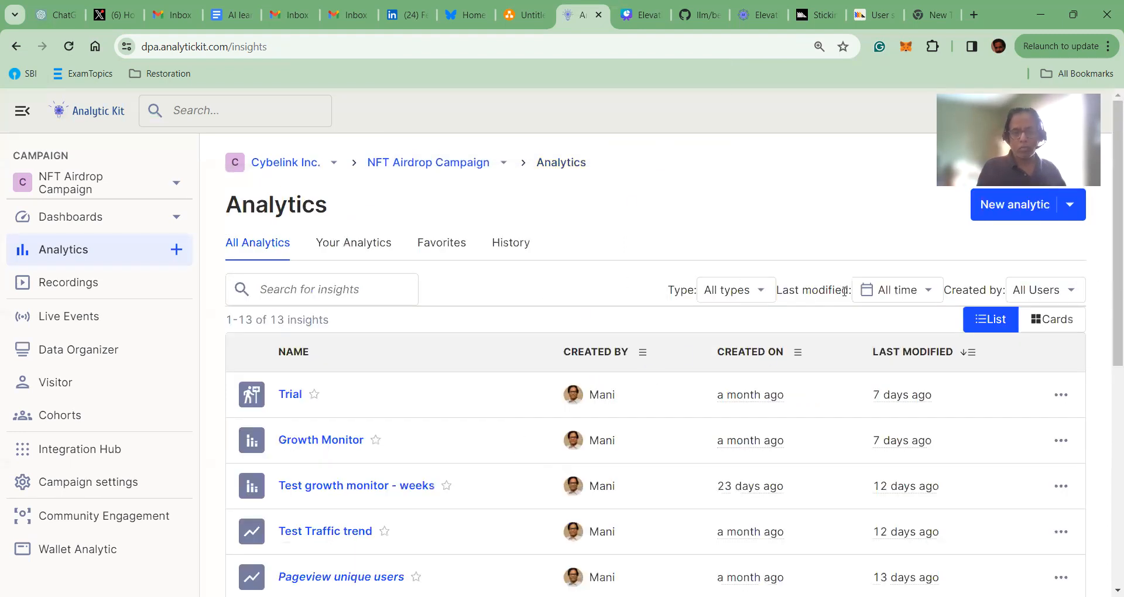
Step: Examine the full list of saved insights and the analytic types available for creating a new one
scroll(847, 297, "down", 2)
scroll(392, 375, "down", 2)
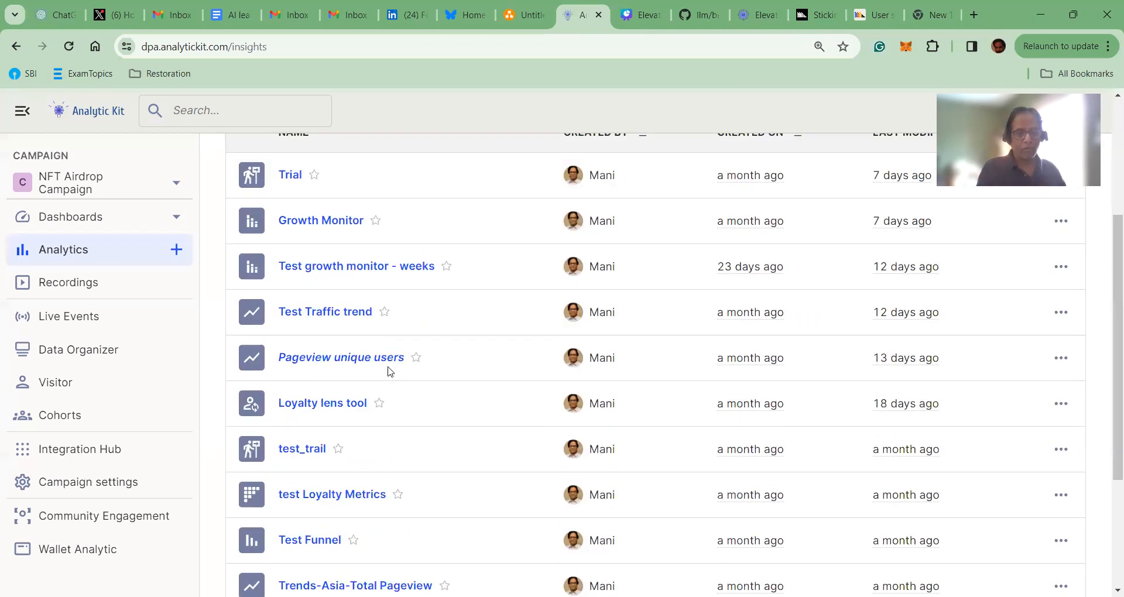
scroll(388, 373, "down", 3)
scroll(385, 373, "down", 1)
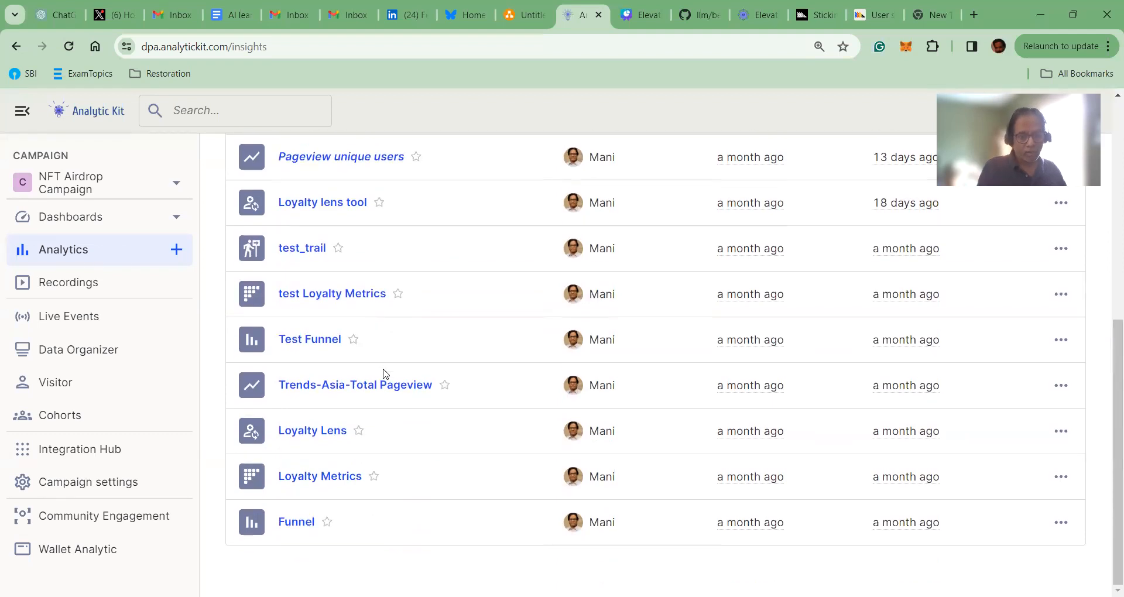
scroll(384, 375, "up", 3)
scroll(384, 374, "up", 2)
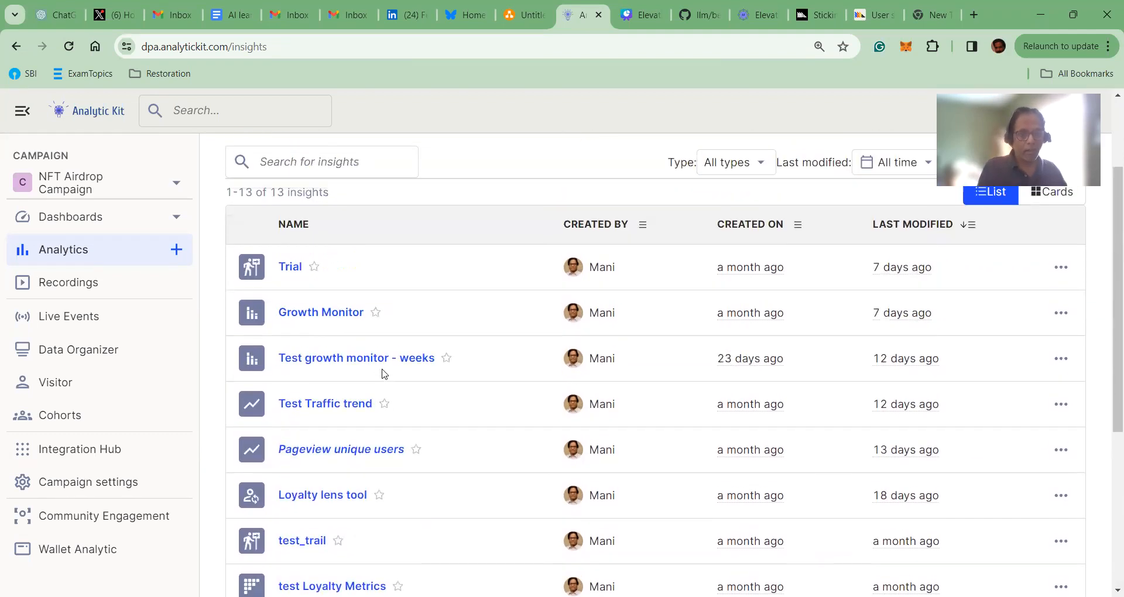
left_click(59, 253)
left_click(619, 142)
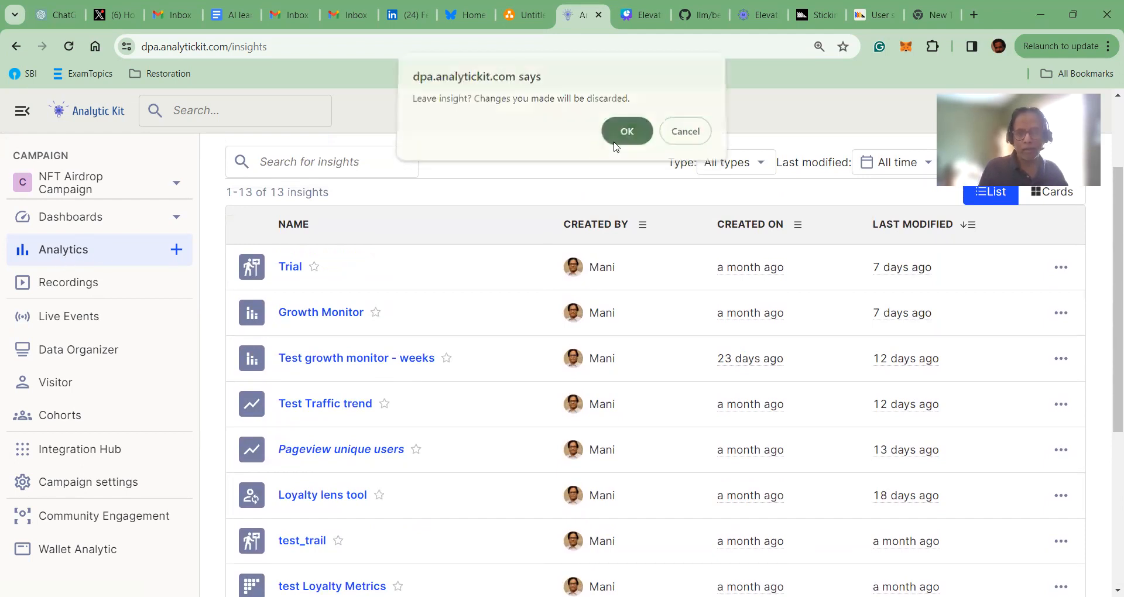
scroll(1025, 284, "up", 2)
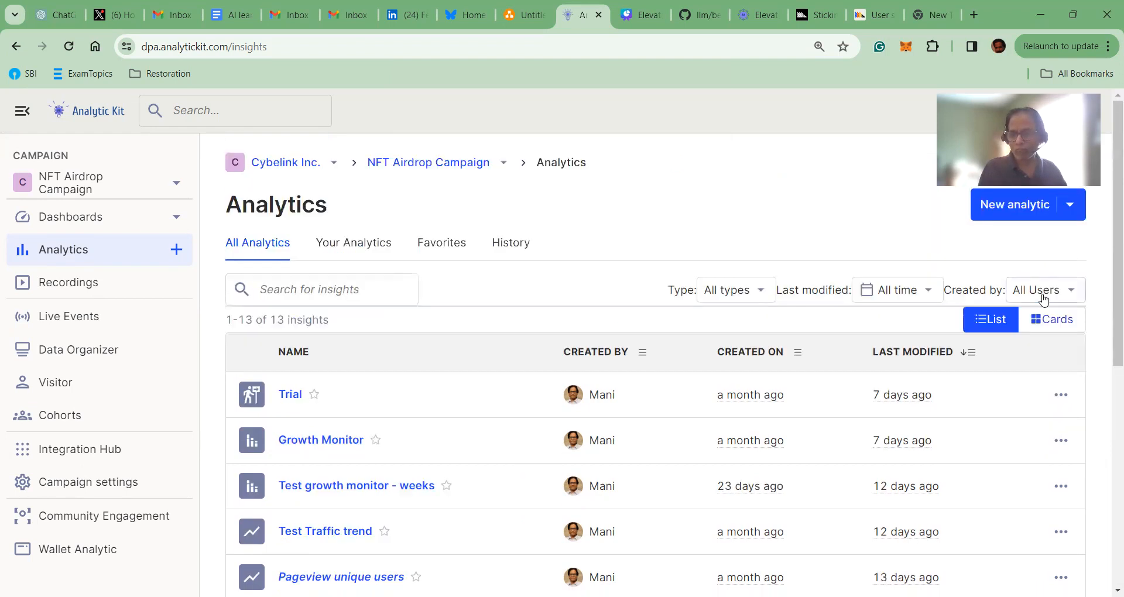
left_click(1070, 213)
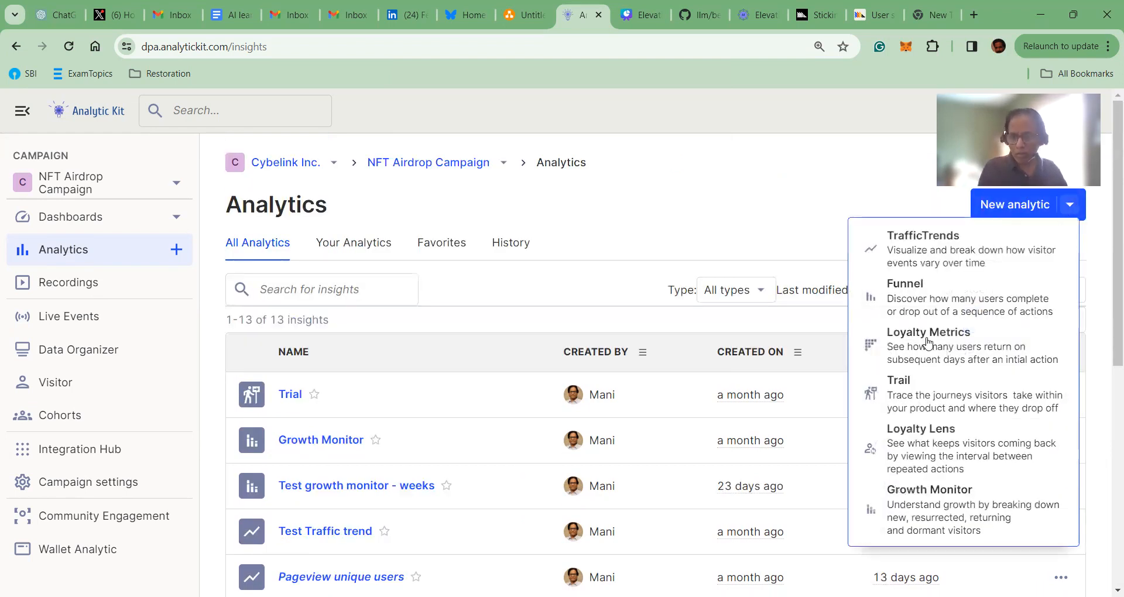
scroll(866, 339, "down", 1)
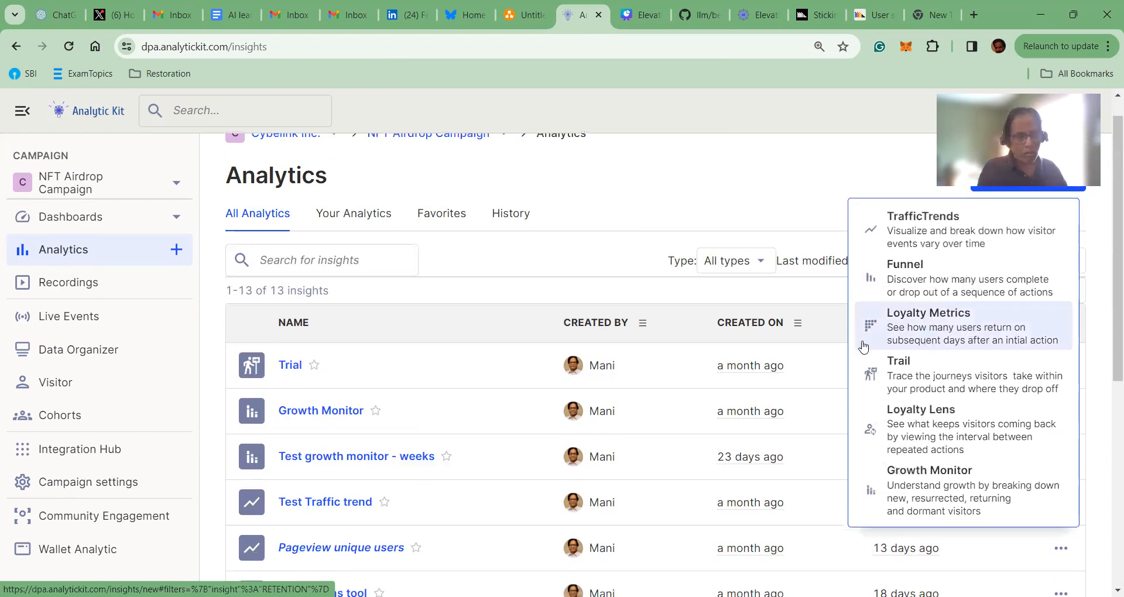
Step: Go to the campaign's cohorts and open test_cohort, accepting the discard of insight changes
left_click(86, 415)
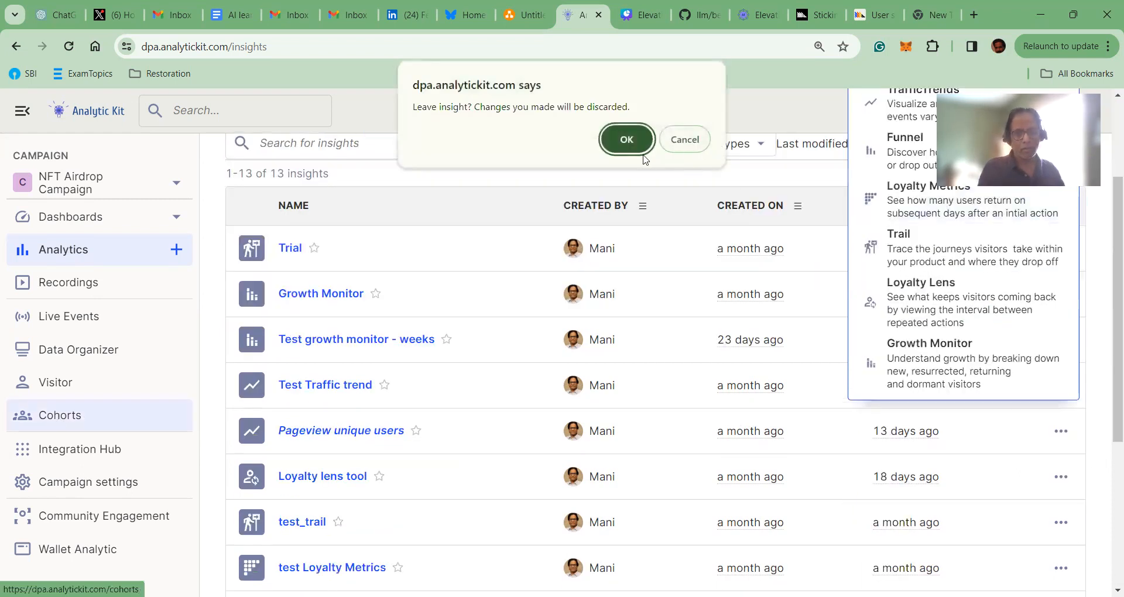
key("Return")
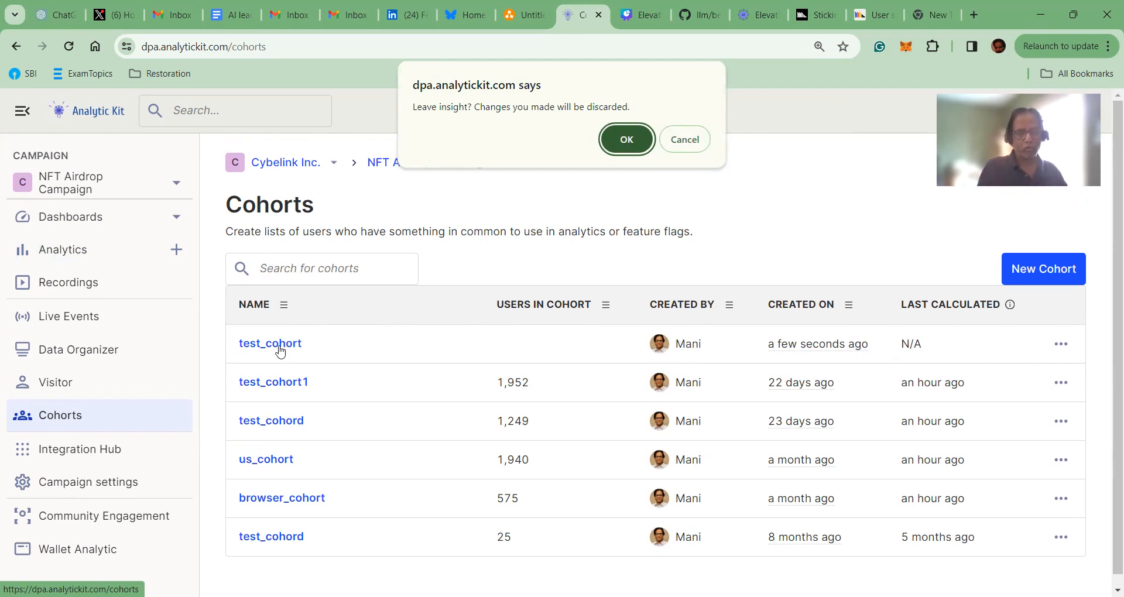
left_click(626, 136)
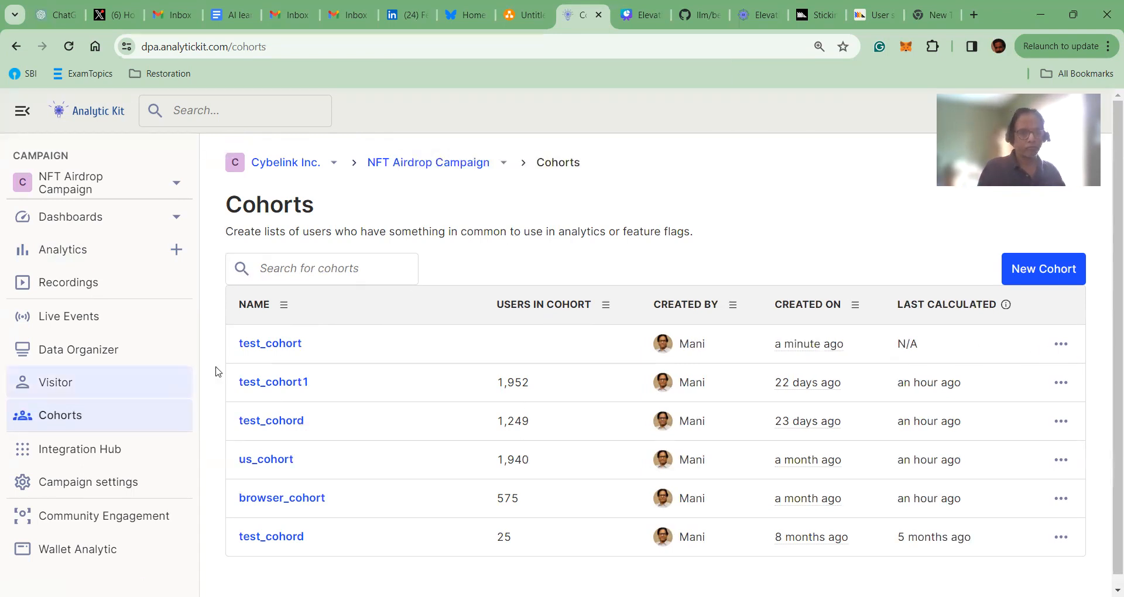
left_click(250, 345)
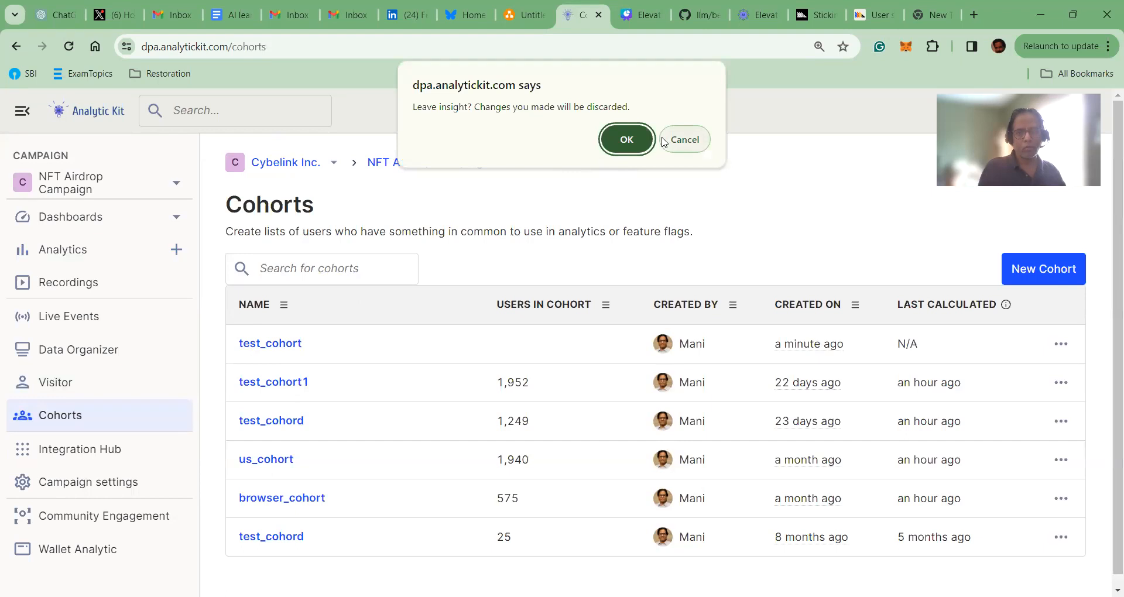
left_click(626, 139)
Step: Open the first visitor in the cohort and examine the visitor's complete property list
scroll(542, 550, "down", 3)
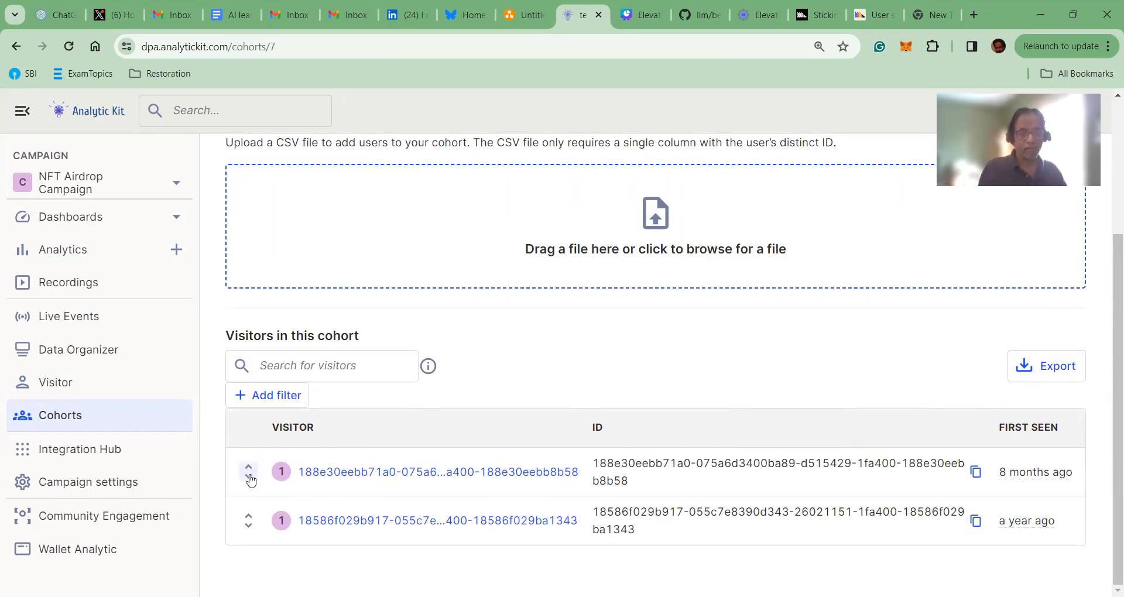
left_click(345, 474)
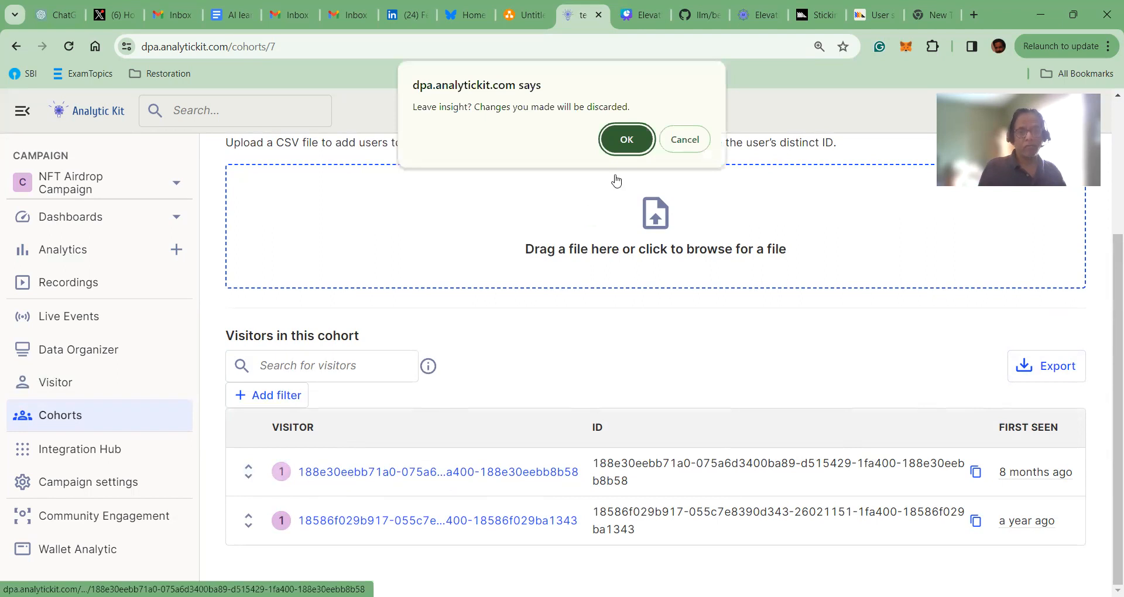
left_click(626, 137)
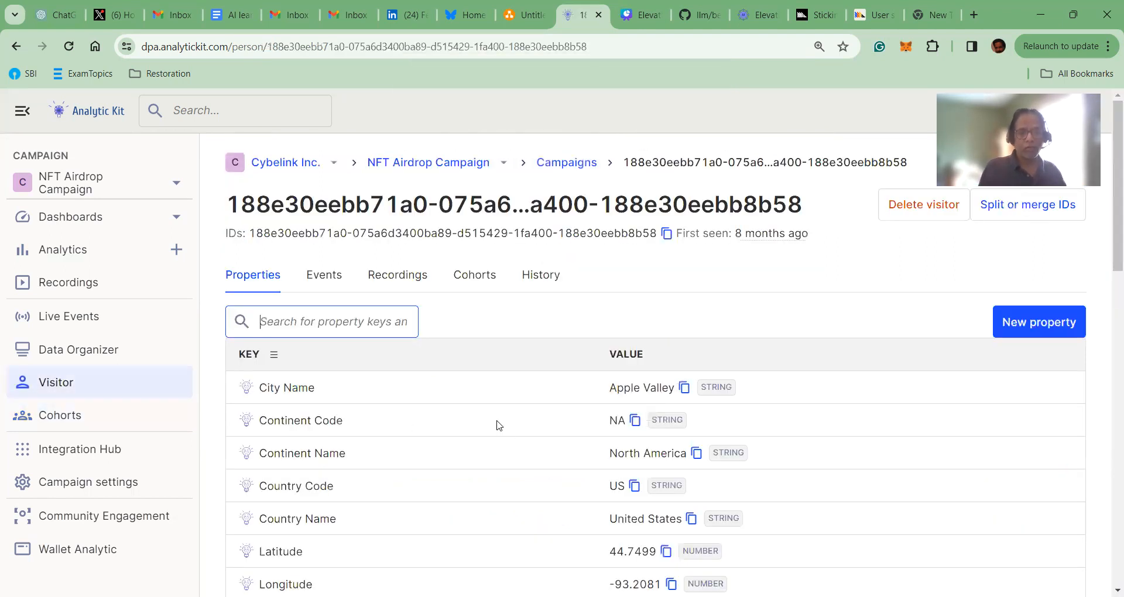
scroll(490, 425, "down", 14)
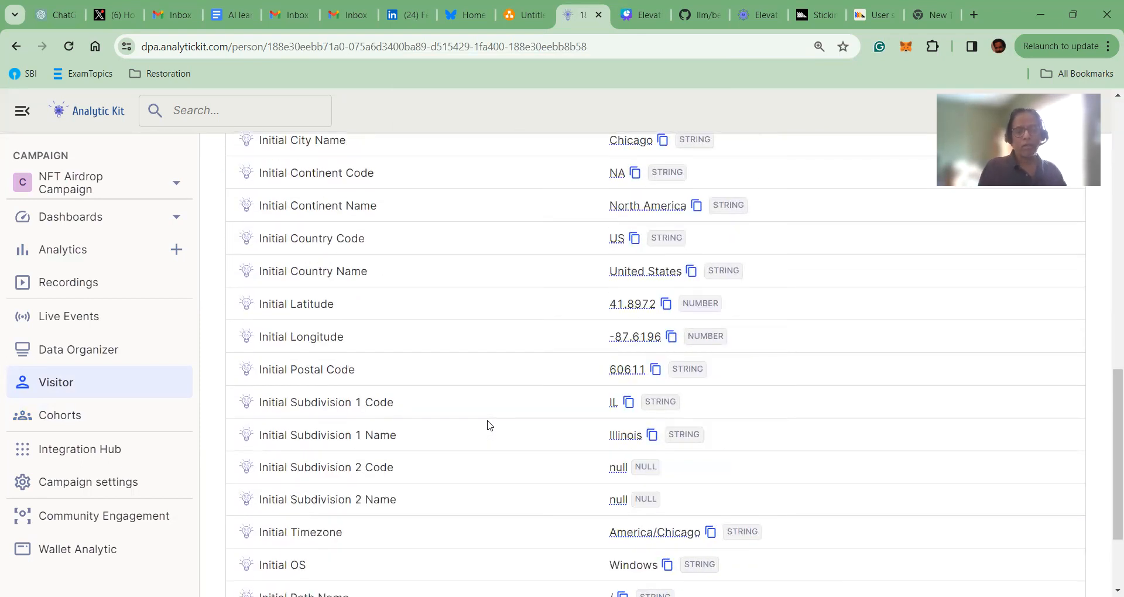
scroll(490, 425, "down", 2)
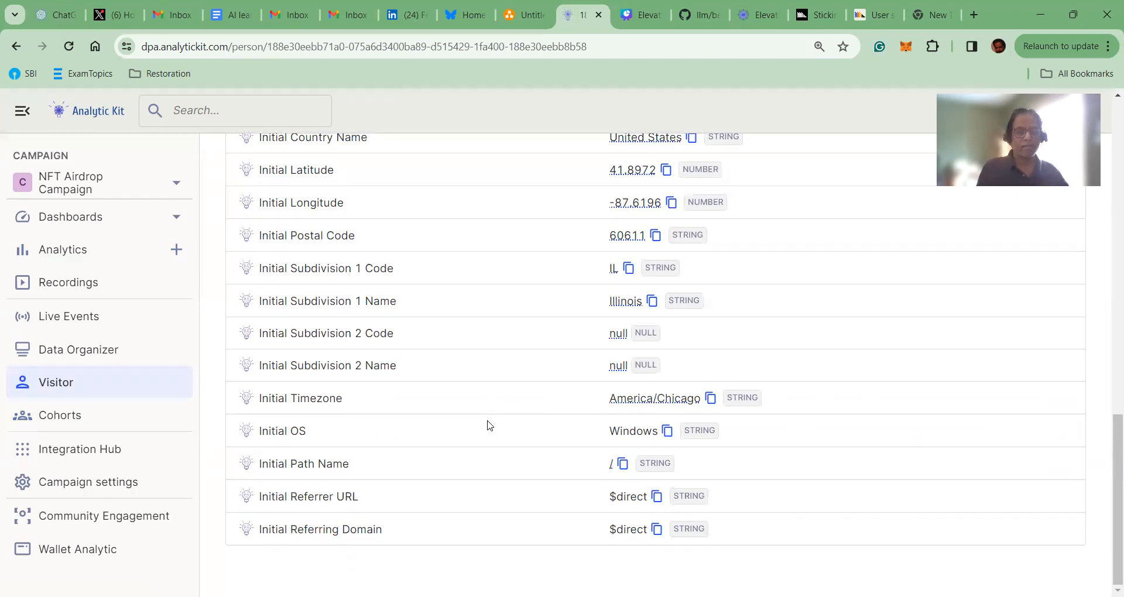
scroll(489, 425, "up", 12)
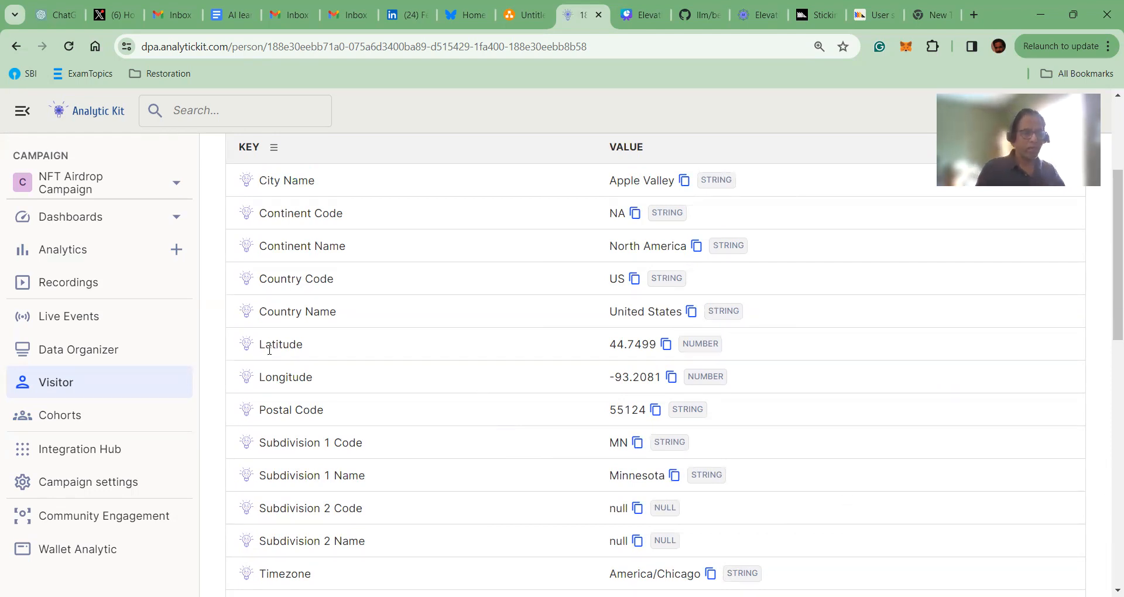
Step: Return to the Analytics overview and create a new Loyalty Lens analytic, discarding the earlier insight changes
left_click(58, 249)
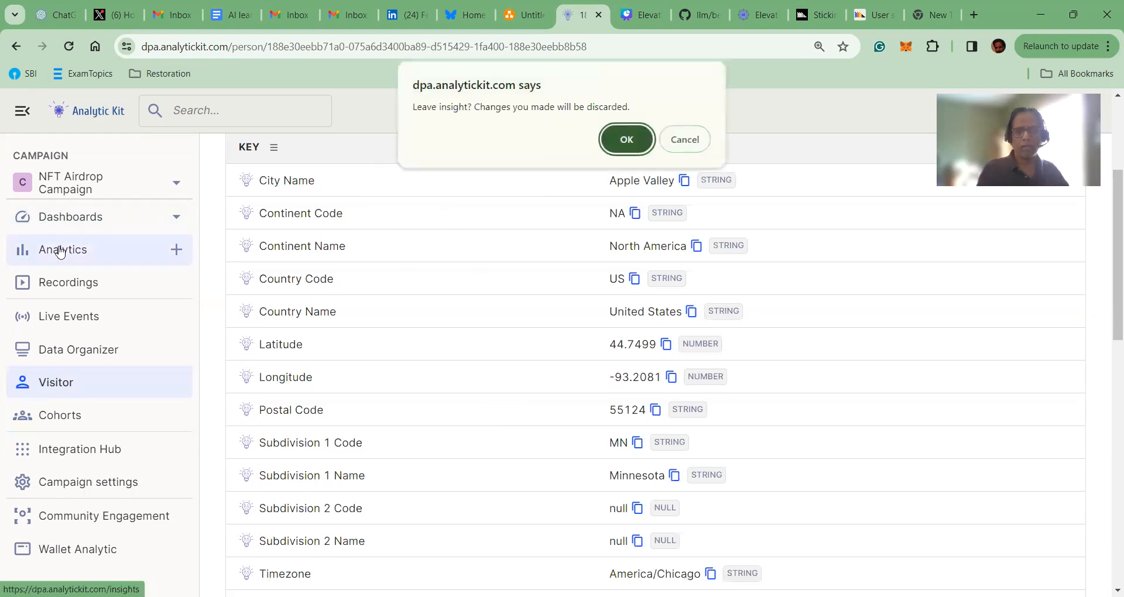
left_click(626, 139)
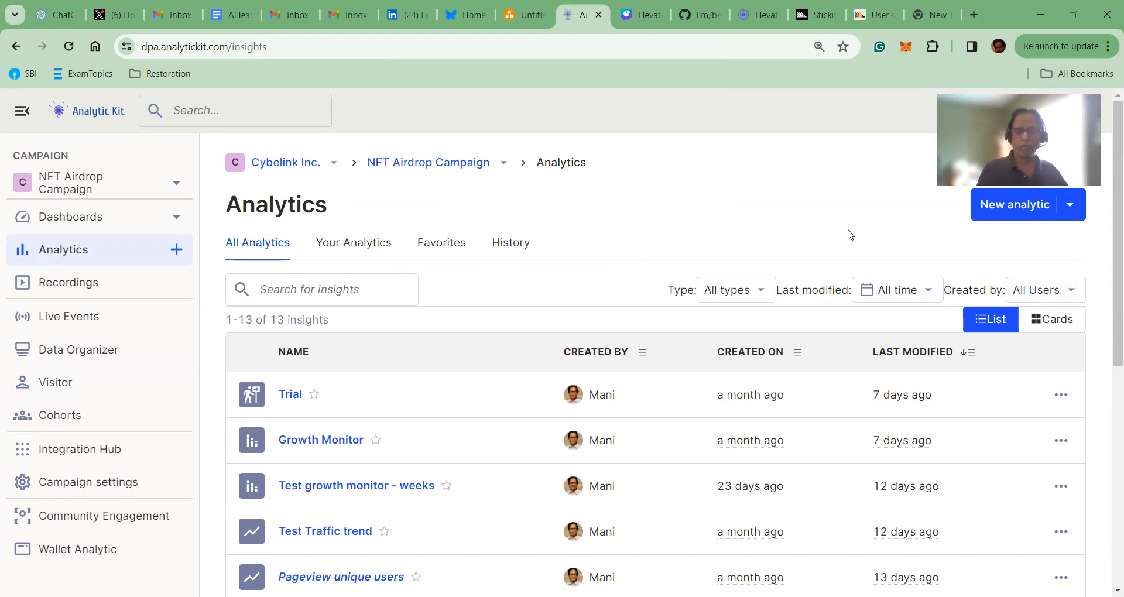
left_click(1078, 210)
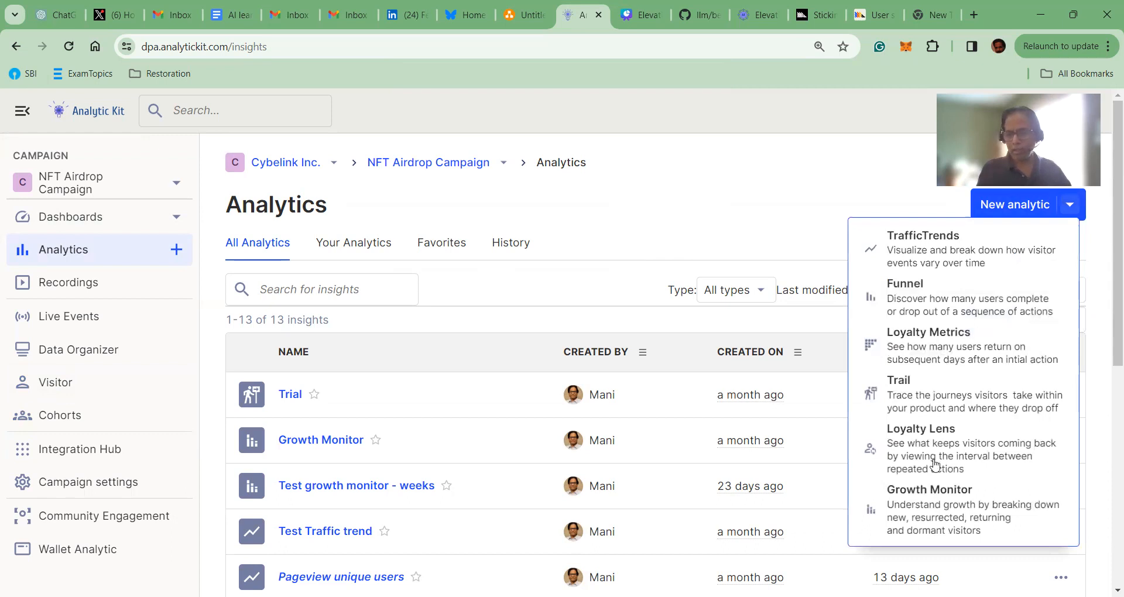
left_click(953, 438)
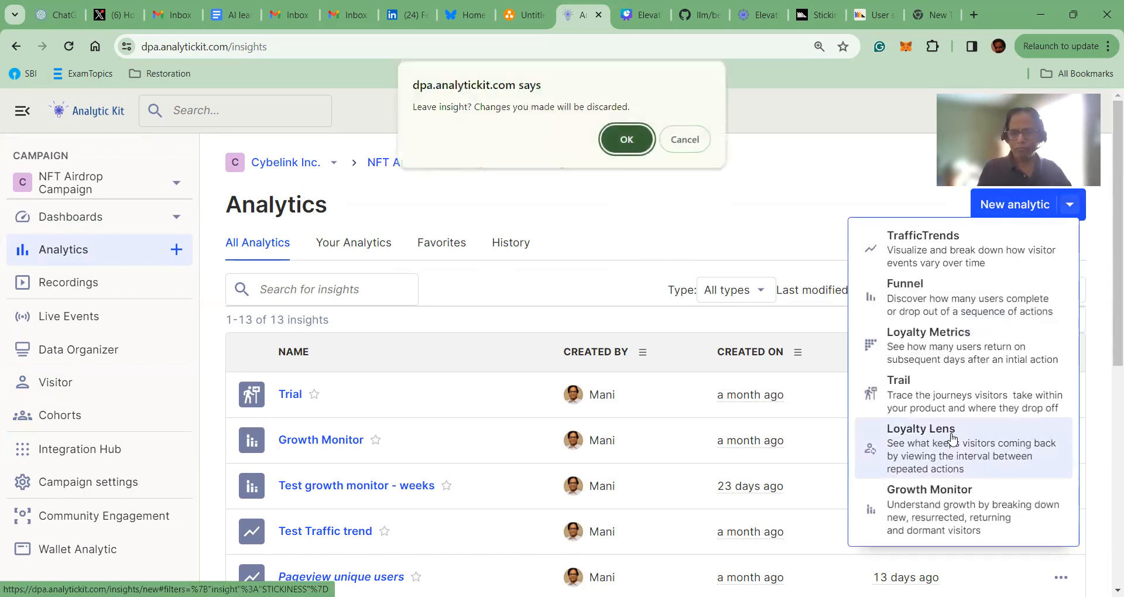
left_click(626, 139)
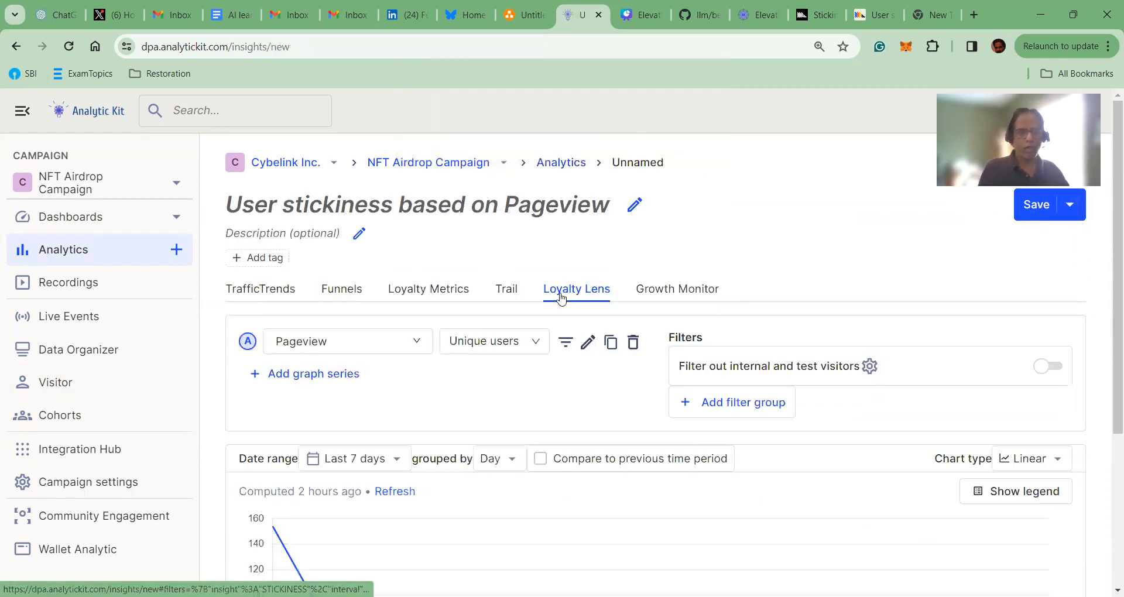
Step: View the new insight's Pageview stickiness chart and switch to the LoyaltyLens presentation window in Chrome
scroll(560, 298, "down", 2)
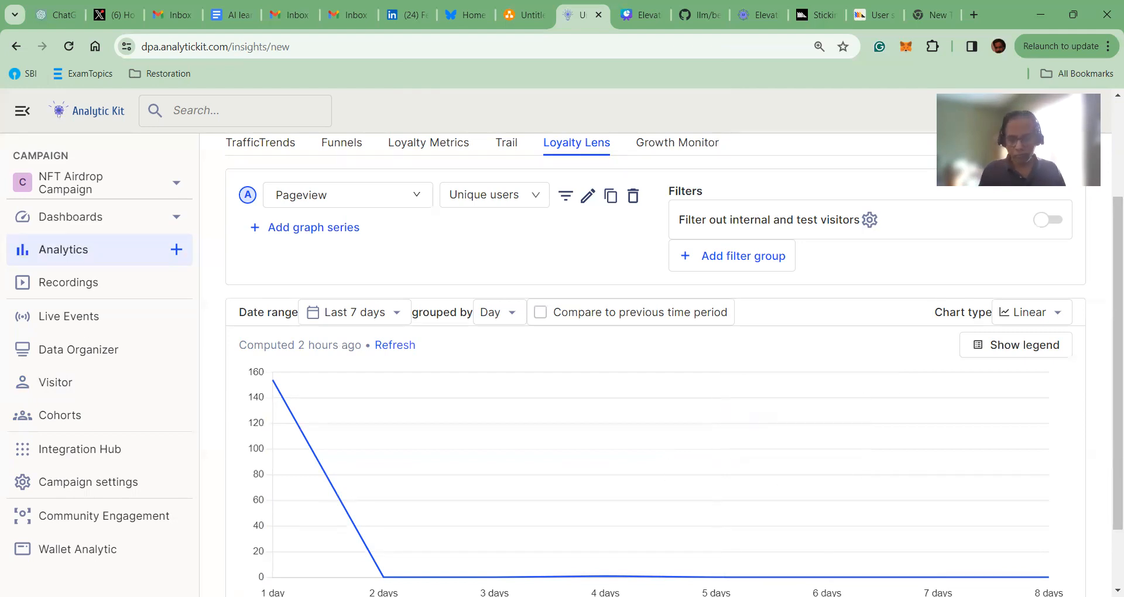
key("alt+Tab")
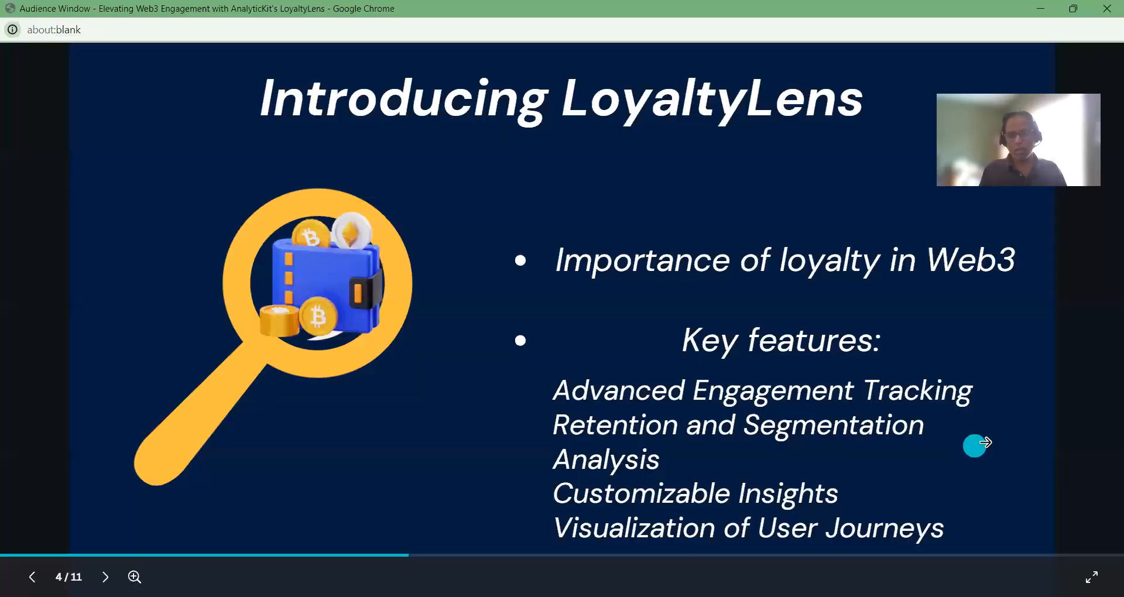